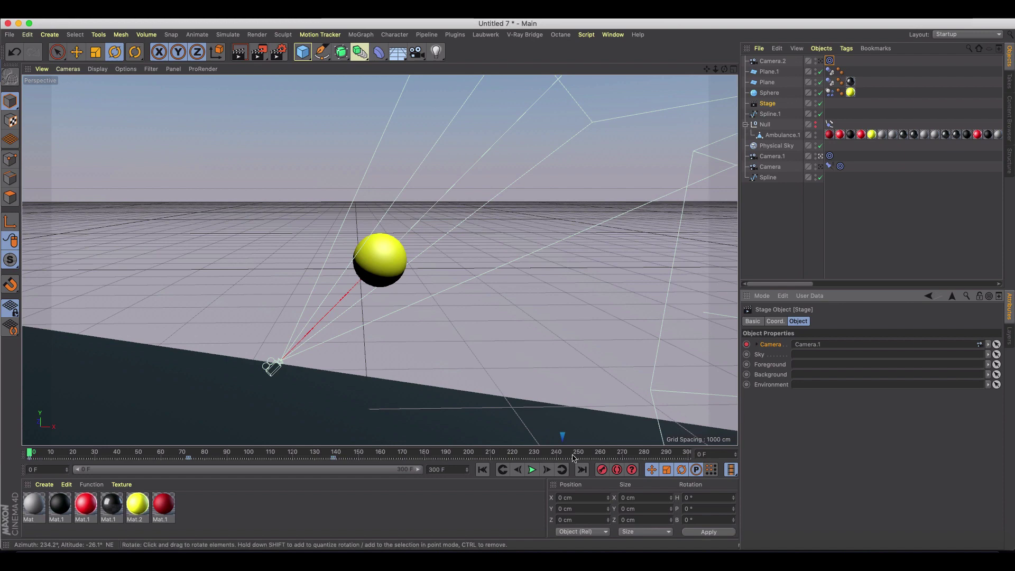
# - Preview the finished scene's Stage camera cuts, stopping at frame 77 on Camera
pyautogui.click(533, 471)
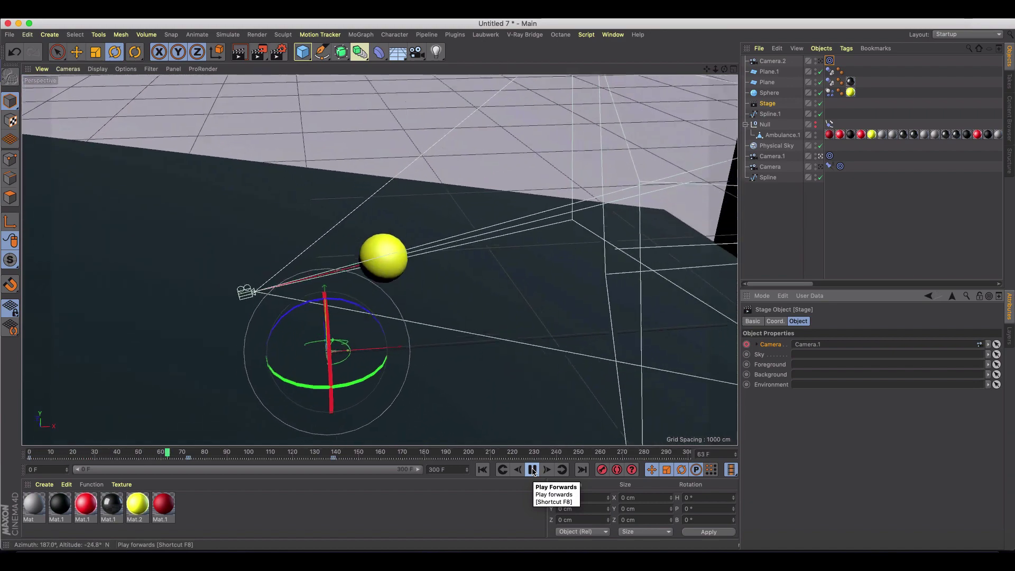
pyautogui.click(532, 469)
# - Start a new project and add a plane stretched to 1224.548 by 1587.372 cm
pyautogui.click(9, 34)
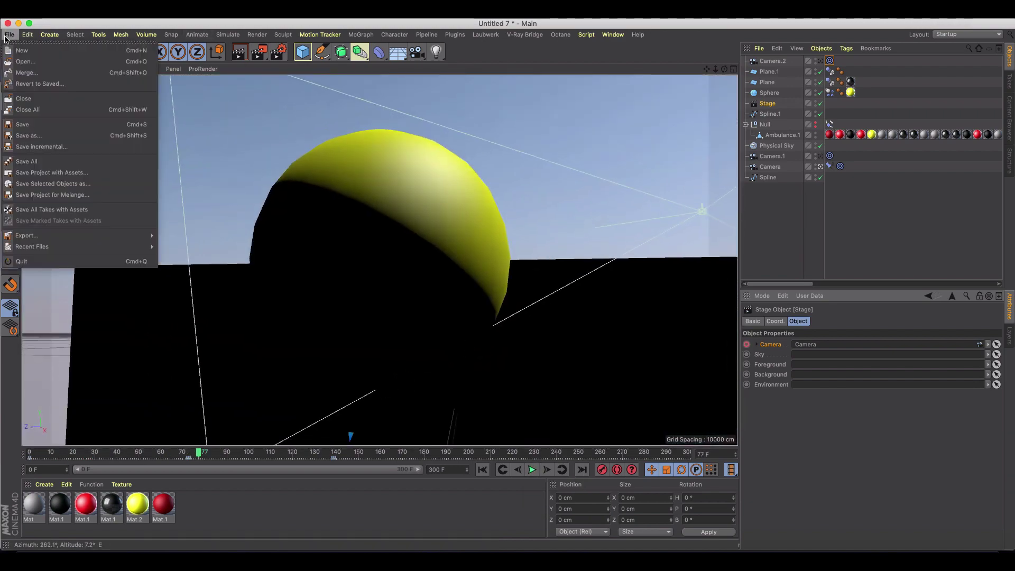
pyautogui.click(21, 42)
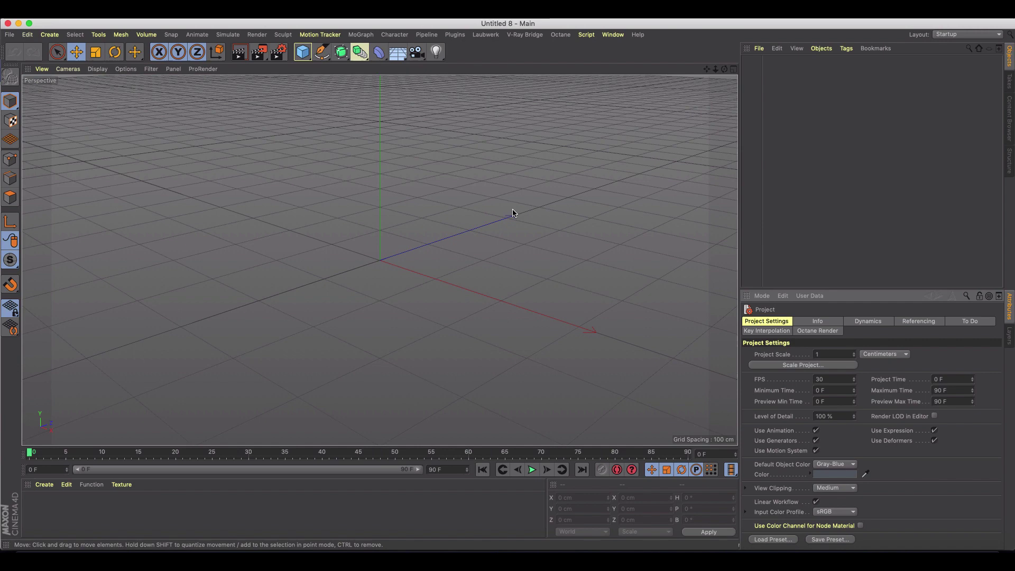
pyautogui.keyDown('alt'); pyautogui.moveTo(513, 212); pyautogui.dragTo(424, 190); pyautogui.keyUp('alt')
pyautogui.click(303, 52)
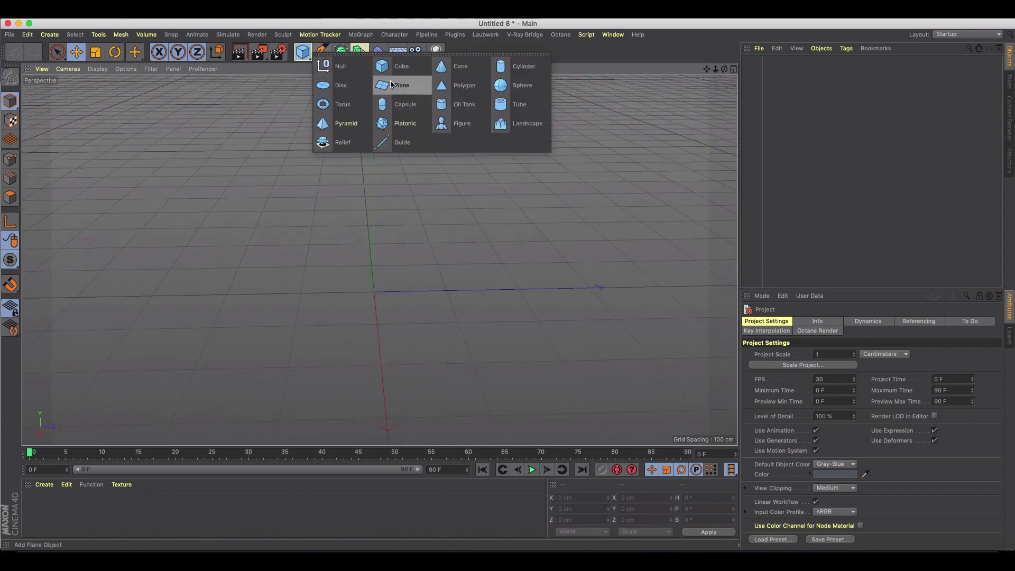
pyautogui.click(392, 84)
pyautogui.moveTo(517, 289); pyautogui.dragTo(349, 422)
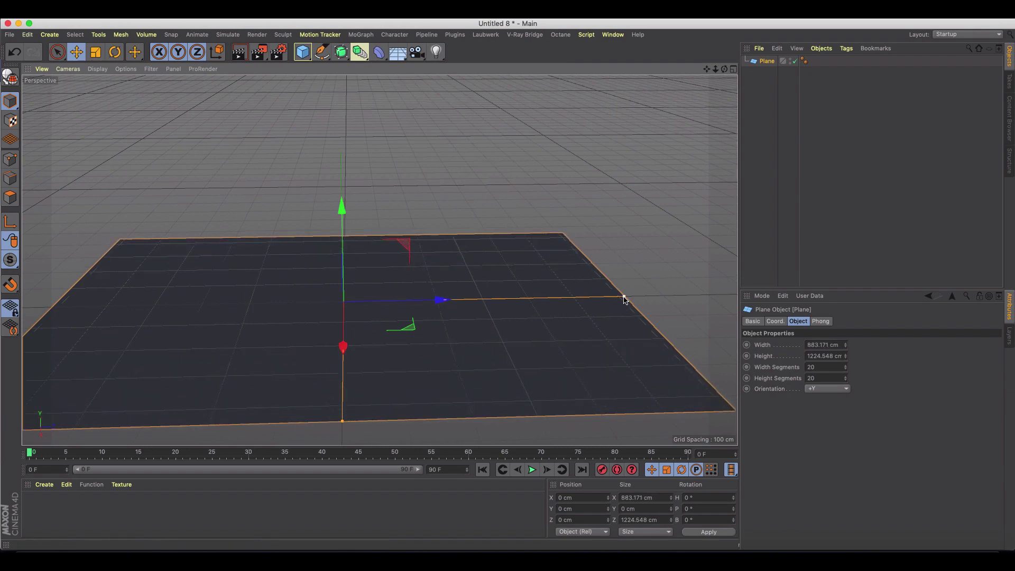
pyautogui.moveTo(624, 297); pyautogui.dragTo(705, 296)
# - Stand a copy of the plane upright as wall Plane.1 at the floor's end
pyautogui.press('r')
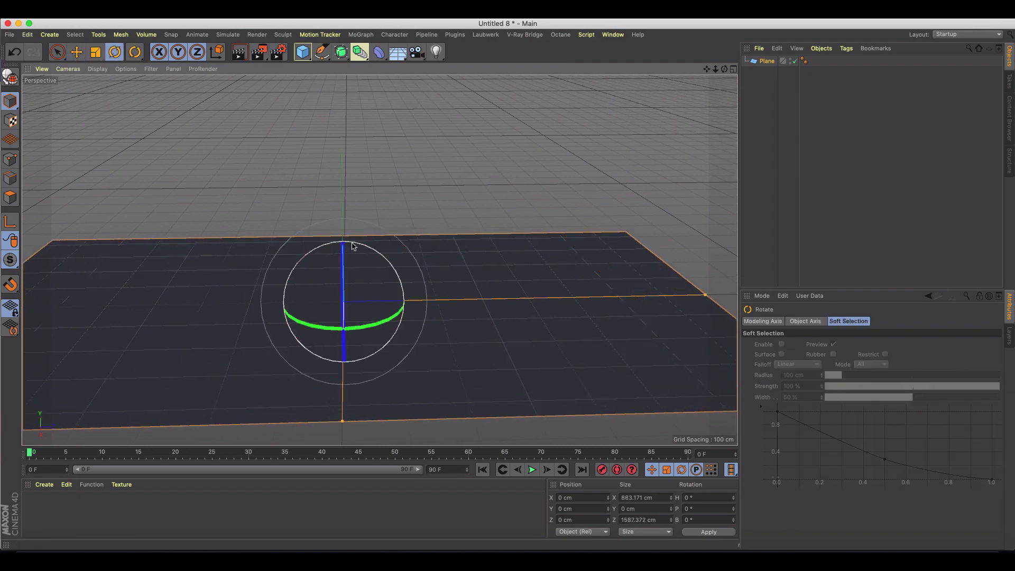
pyautogui.moveTo(347, 244); pyautogui.dragTo(356, 249)
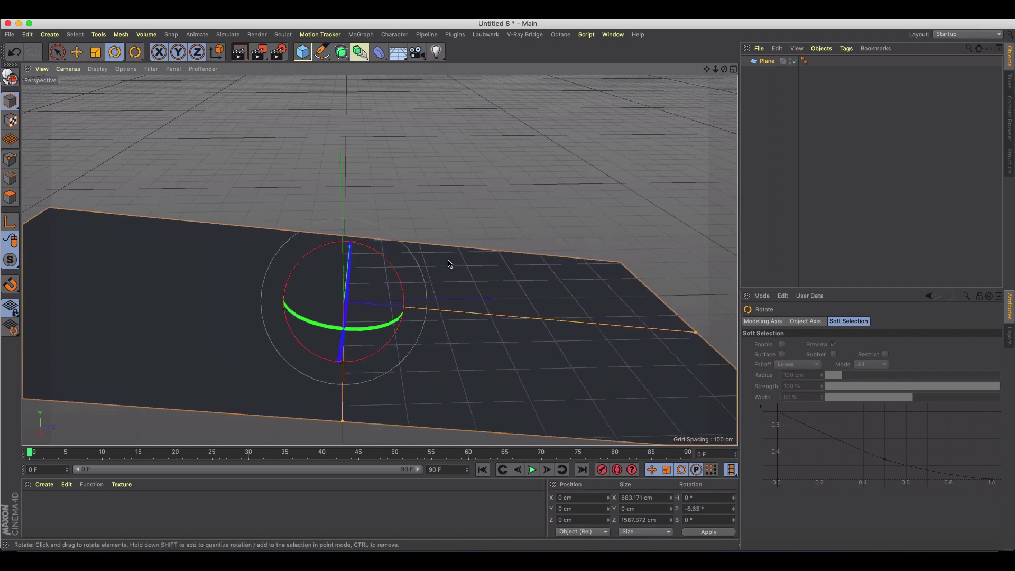
pyautogui.keyDown('alt'); pyautogui.moveTo(449, 261); pyautogui.dragTo(452, 292); pyautogui.keyUp('alt')
pyautogui.press('super+z')
pyautogui.press('e')
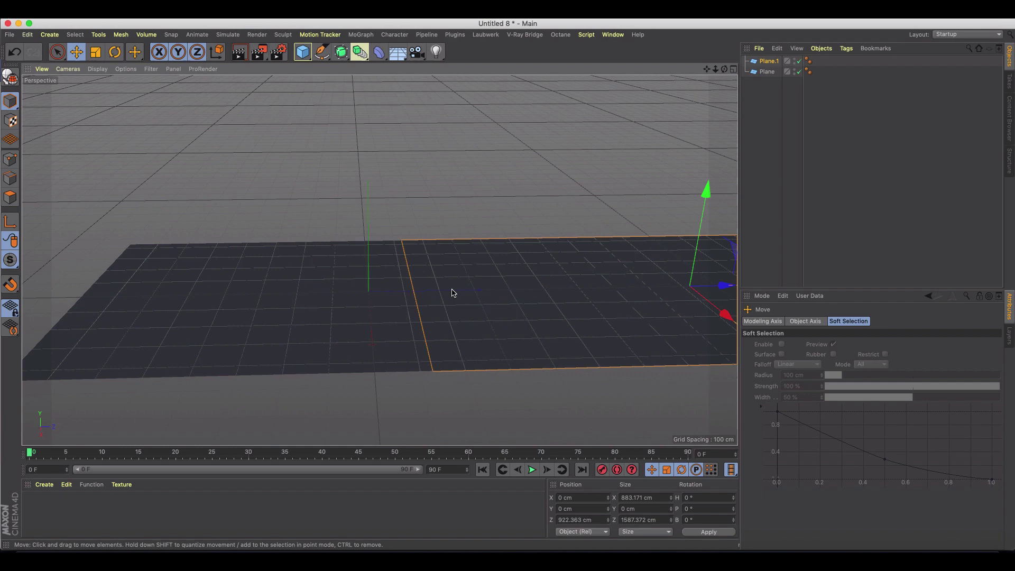
pyautogui.press('r')
pyautogui.moveTo(624, 254); pyautogui.dragTo(582, 394)
pyautogui.press('e')
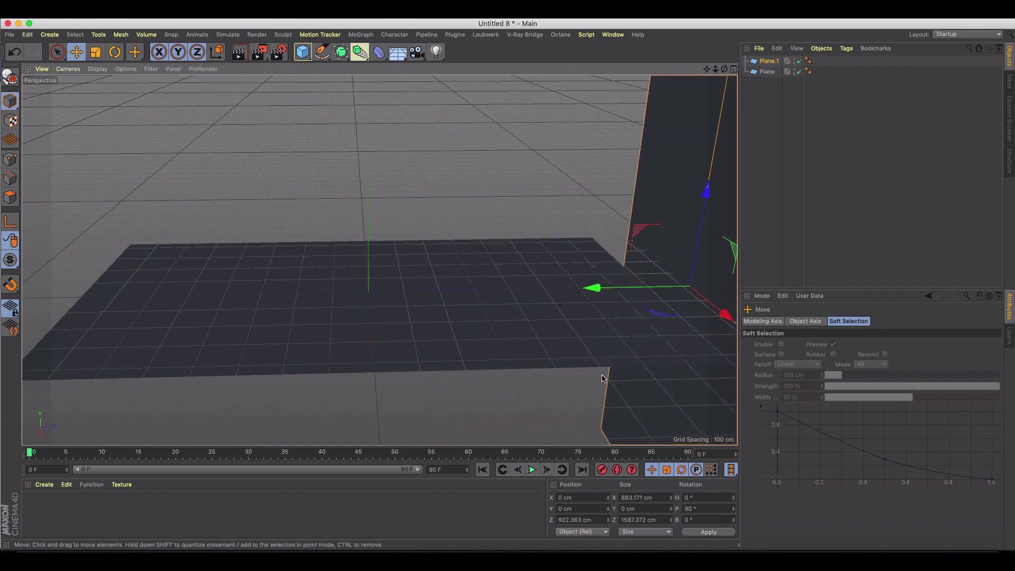
pyautogui.moveTo(598, 310); pyautogui.dragTo(538, 304)
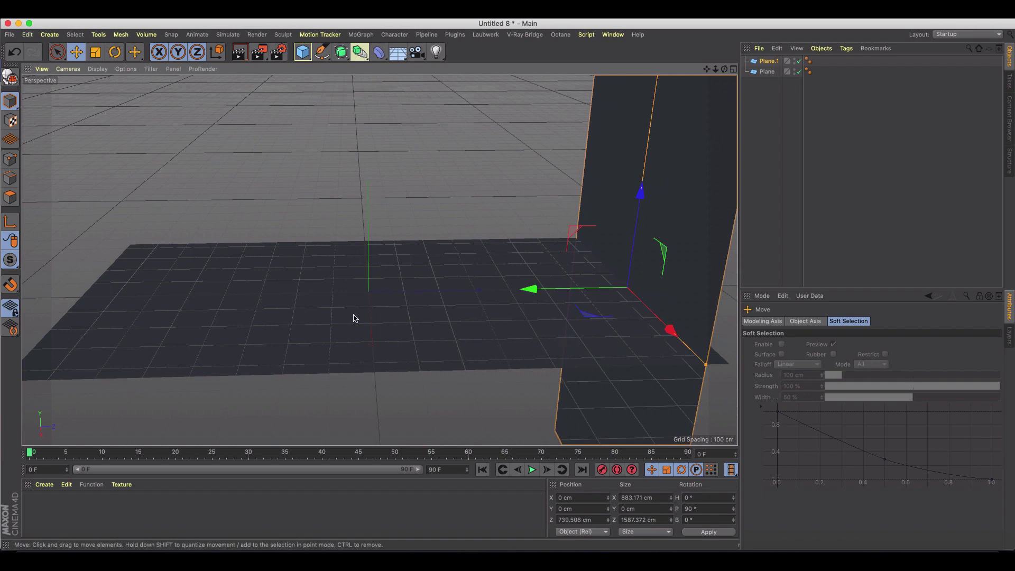
# - Tilt the floor Plane to -11.844° pitch
pyautogui.click(369, 270)
pyautogui.press('r')
pyautogui.moveTo(333, 249); pyautogui.dragTo(344, 247)
pyautogui.moveTo(487, 251)
pyautogui.keyDown('alt'); pyautogui.mouseDown()
pyautogui.moveTo(265, 233)
pyautogui.moveTo(460, 227)
pyautogui.moveTo(501, 245)
pyautogui.moveTo(474, 259)
pyautogui.mouseUp(); pyautogui.keyUp('alt')
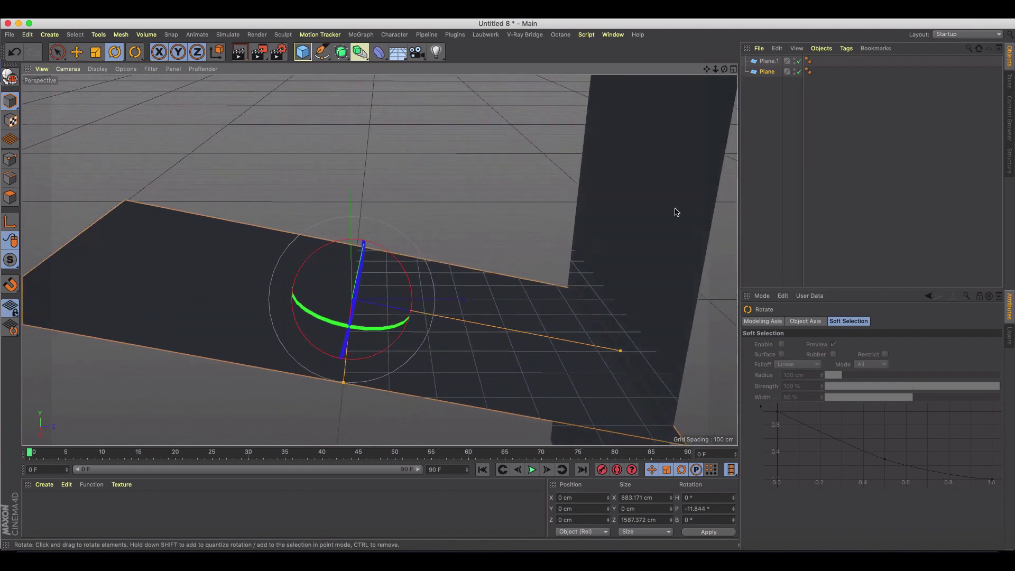
pyautogui.click(760, 159)
# - Add a sphere raised to Y 555.472 cm and scaled to 143.206 cm
pyautogui.moveTo(303, 48); pyautogui.dragTo(519, 82)
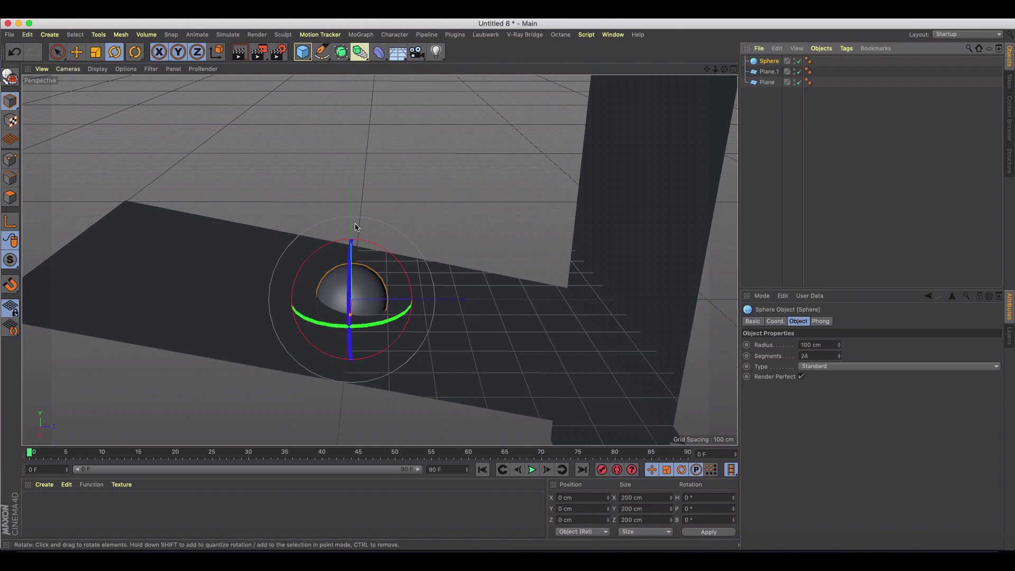
pyautogui.press('e')
pyautogui.moveTo(352, 199); pyautogui.dragTo(351, 100)
pyautogui.keyDown('alt'); pyautogui.moveTo(358, 297); pyautogui.dragTo(315, 338); pyautogui.keyUp('alt')
pyautogui.scroll(-3, 316, 338)
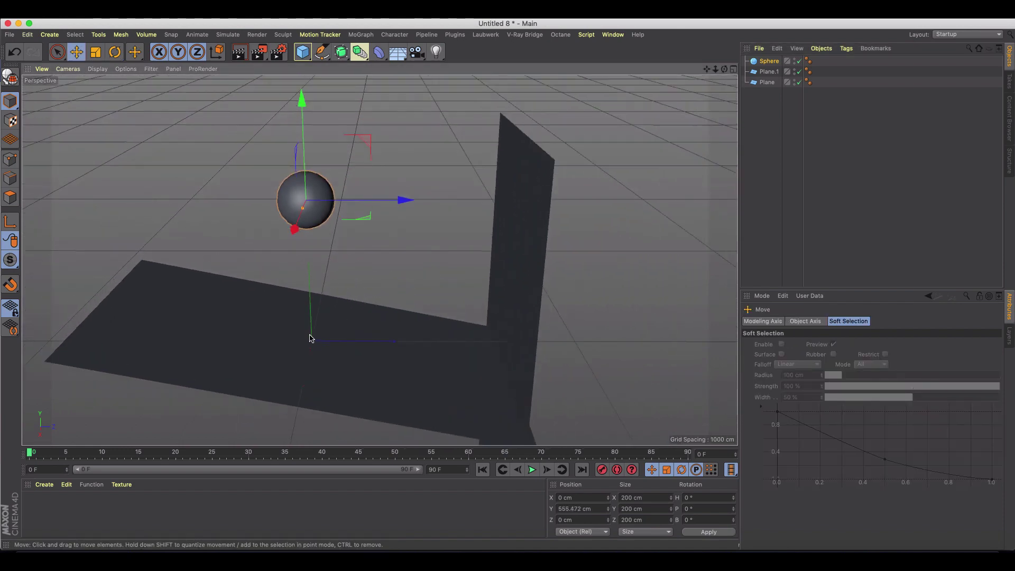
pyautogui.press('t')
pyautogui.moveTo(367, 132); pyautogui.dragTo(206, 172)
pyautogui.click(766, 83)
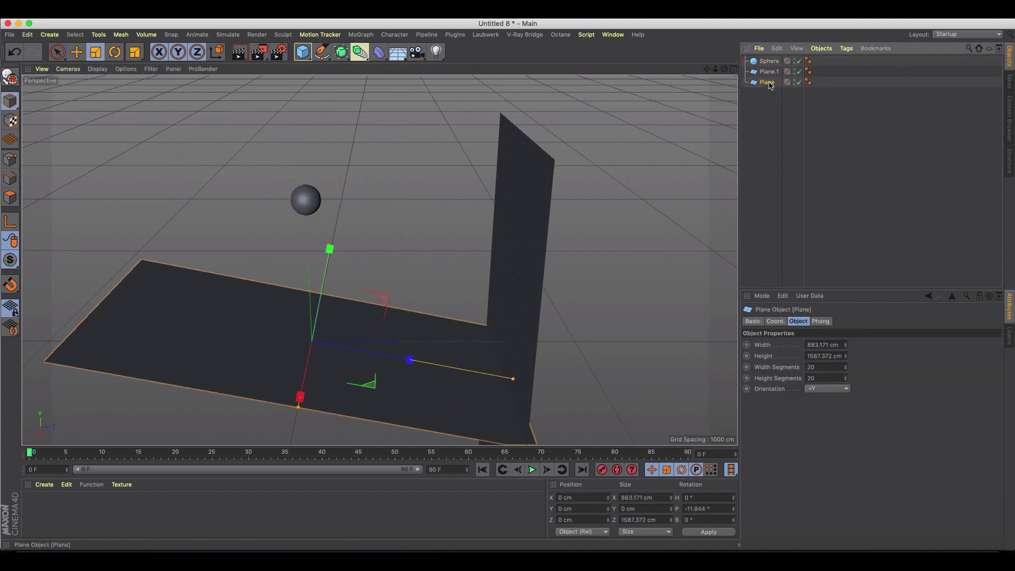
# - Add Collider Body tags to both the floor Plane and wall Plane.1
pyautogui.rightClick(769, 83)
pyautogui.moveTo(806, 177)
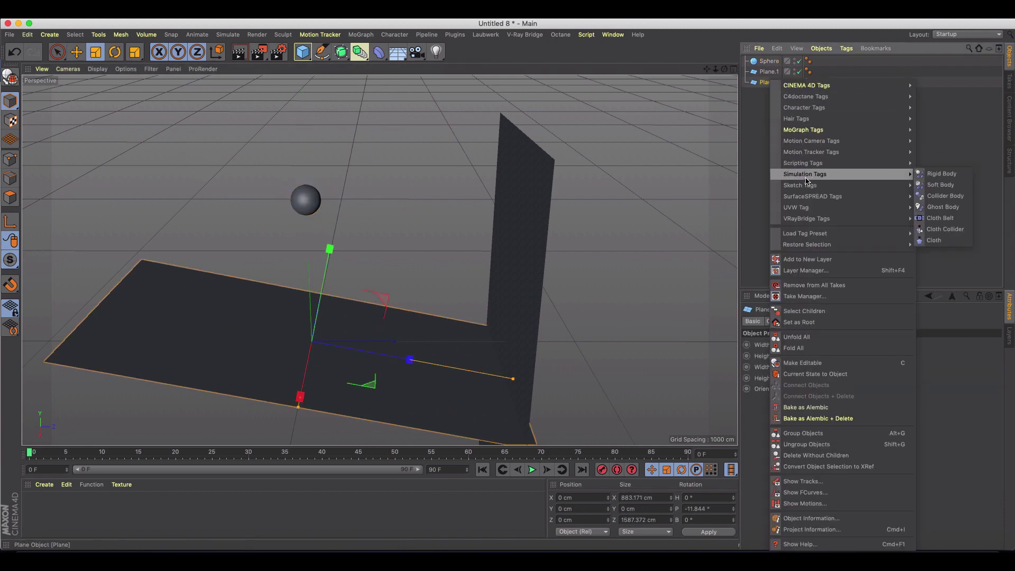
pyautogui.click(944, 197)
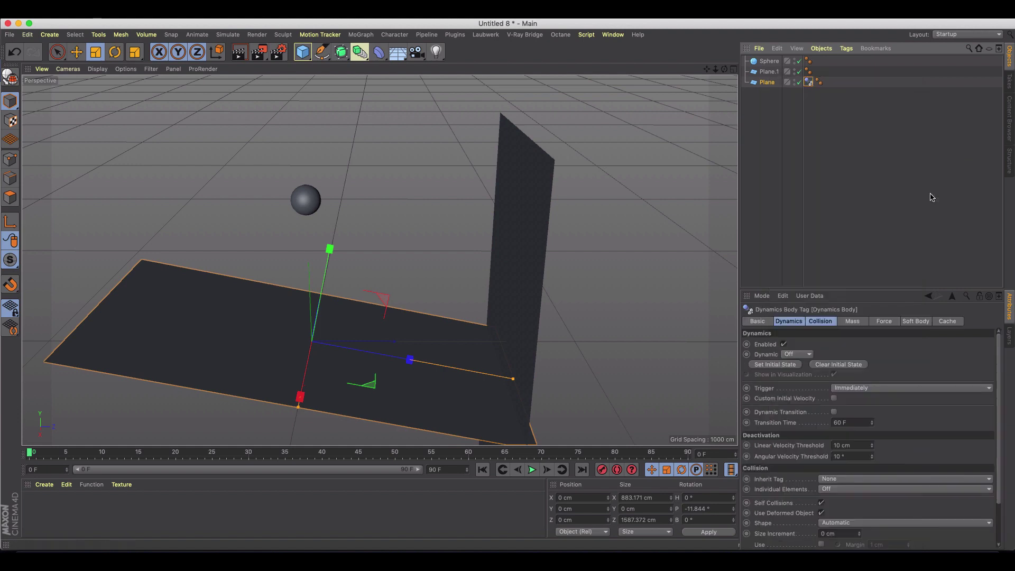
pyautogui.click(762, 71)
pyautogui.rightClick(768, 72)
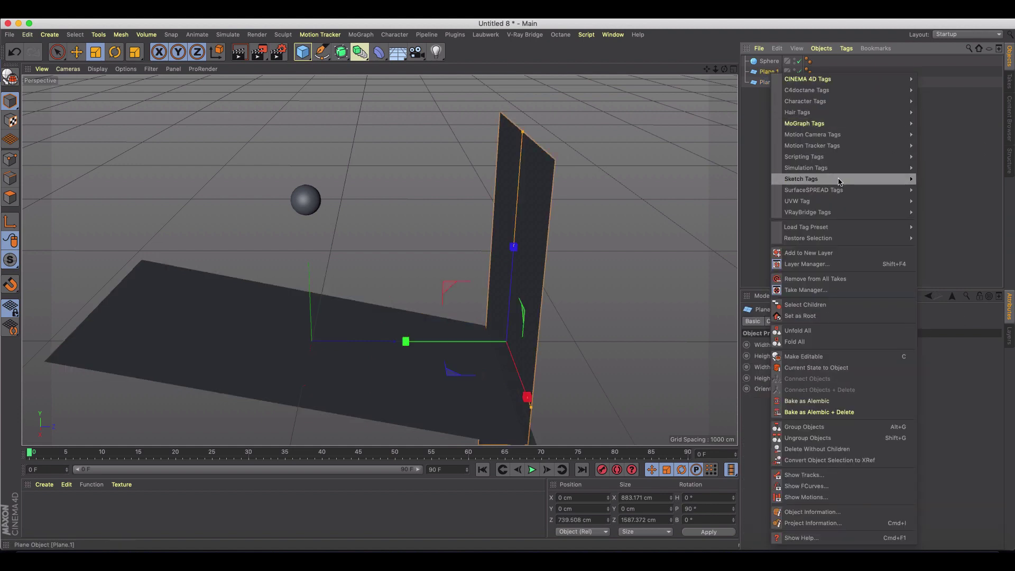
pyautogui.moveTo(834, 169)
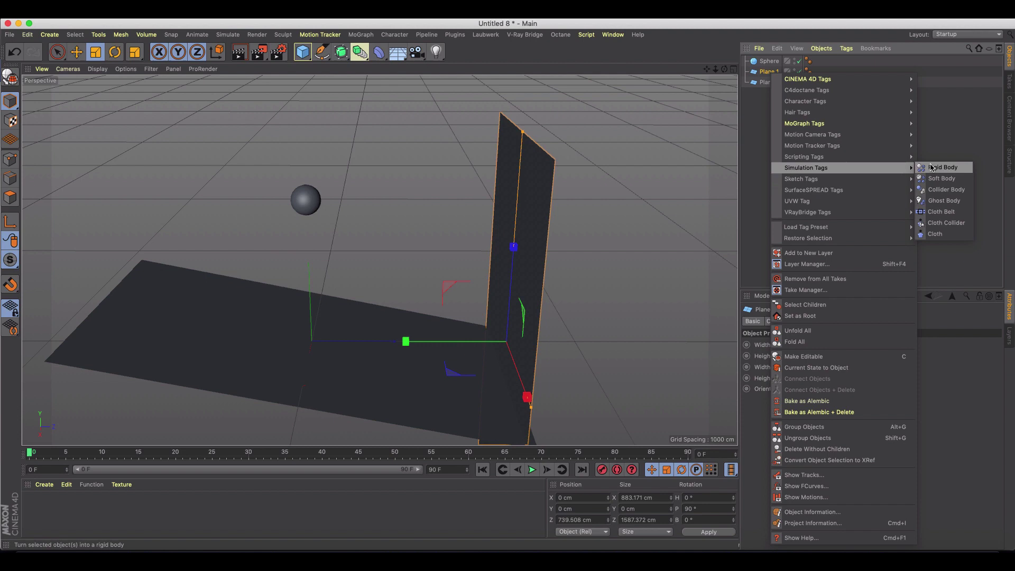
pyautogui.click(938, 190)
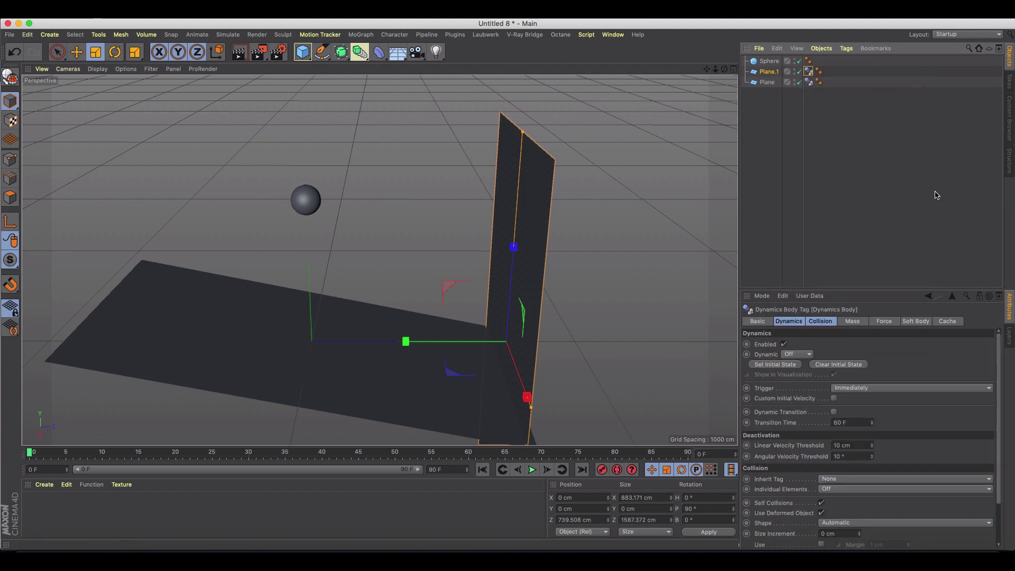
# - Lower the floor Plane's collision friction to 20%
pyautogui.scroll(-3, 977, 479)
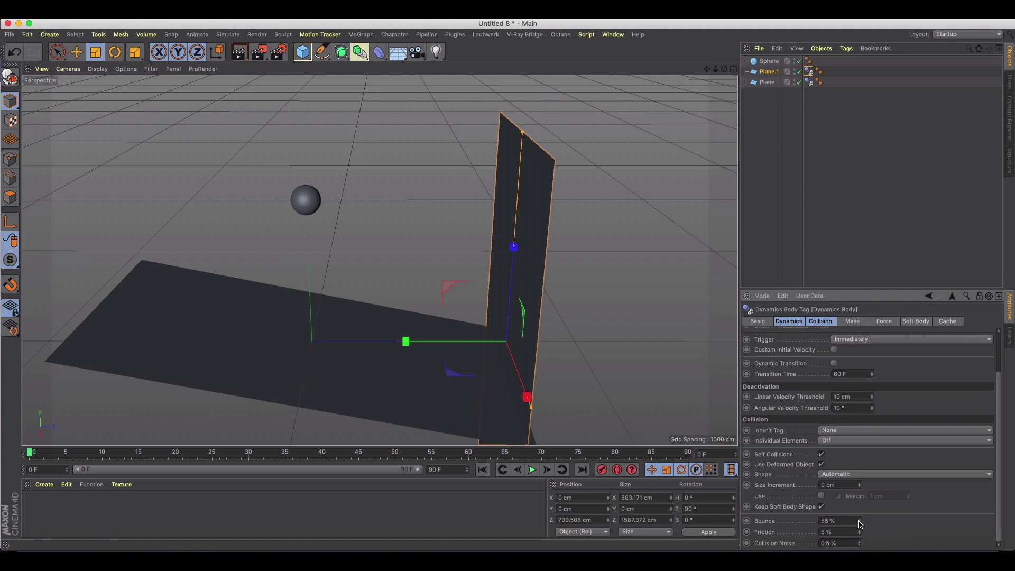
pyautogui.click(808, 82)
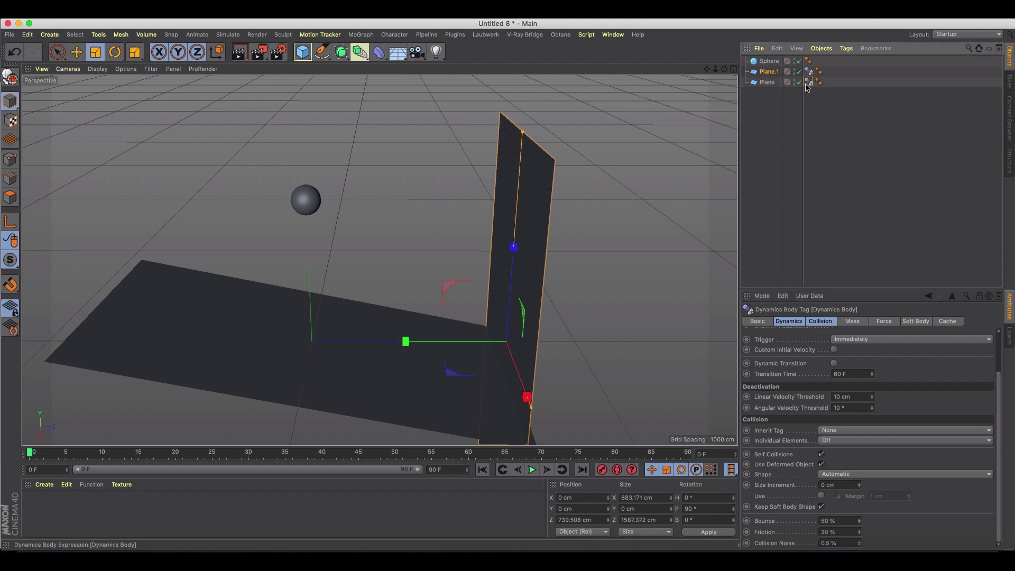
pyautogui.click(859, 534)
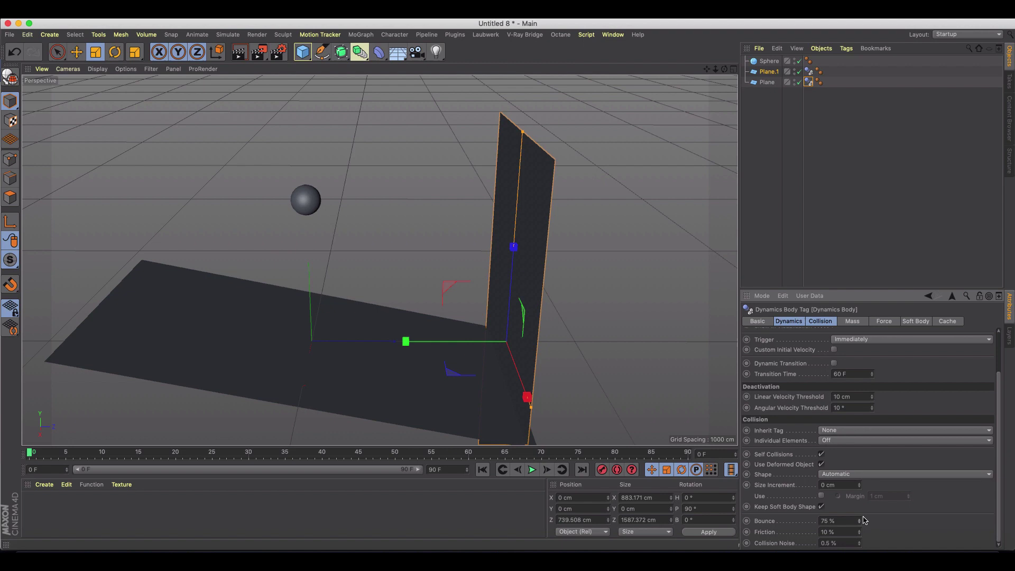
# - Make the Sphere a Rigid Body and test-play its fall
pyautogui.click(768, 61)
pyautogui.rightClick(768, 61)
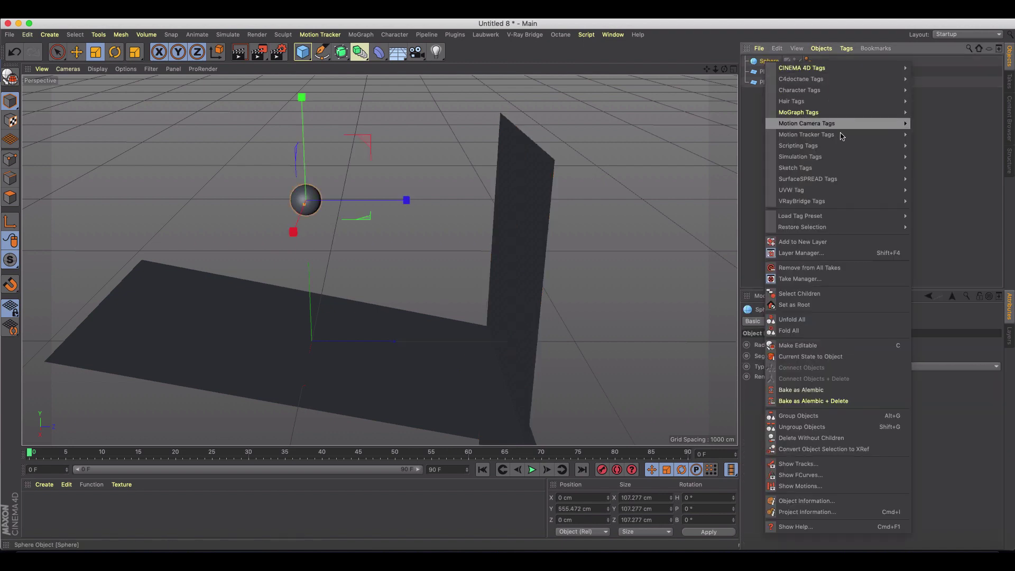
pyautogui.moveTo(847, 161)
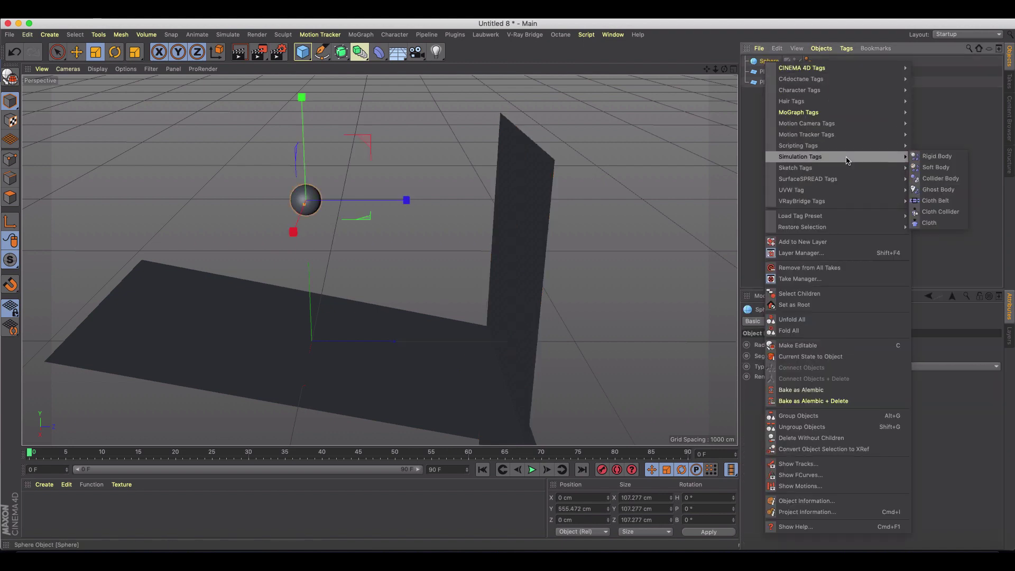
pyautogui.click(924, 157)
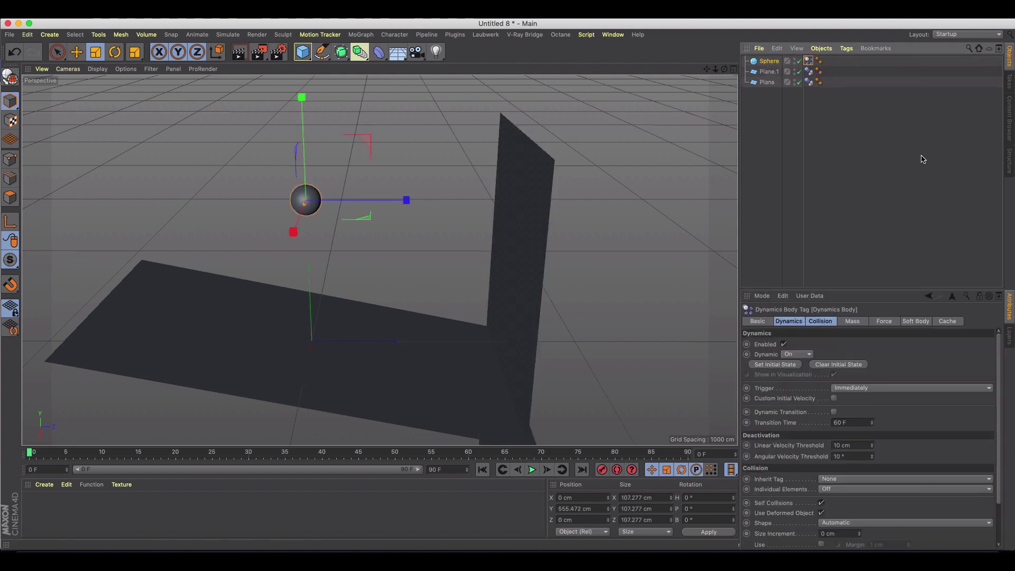
pyautogui.click(530, 470)
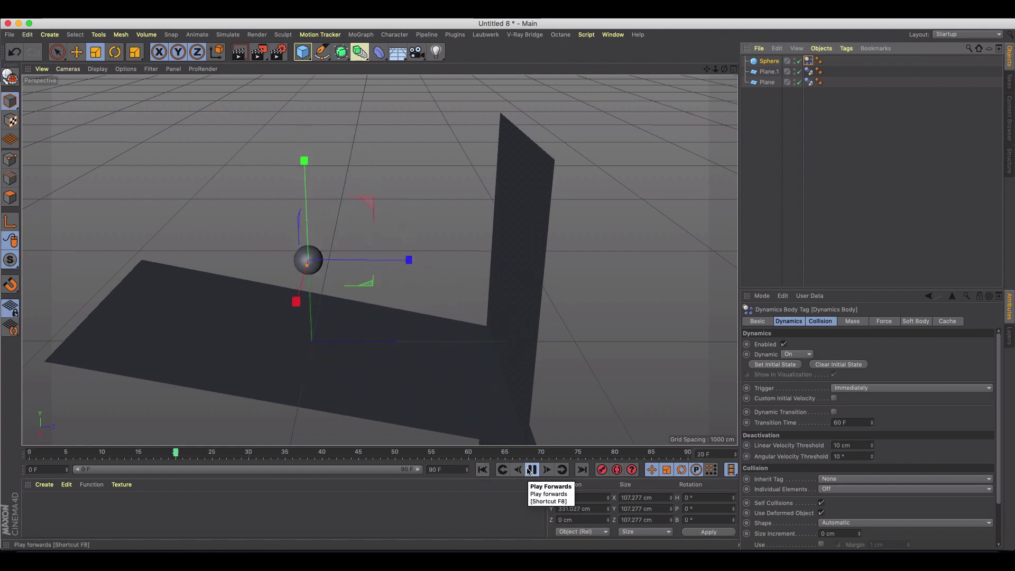
pyautogui.click(530, 470)
# - Set animation length and preview range to 200 frames, replay, rewind, and select the wall
pyautogui.write('20')
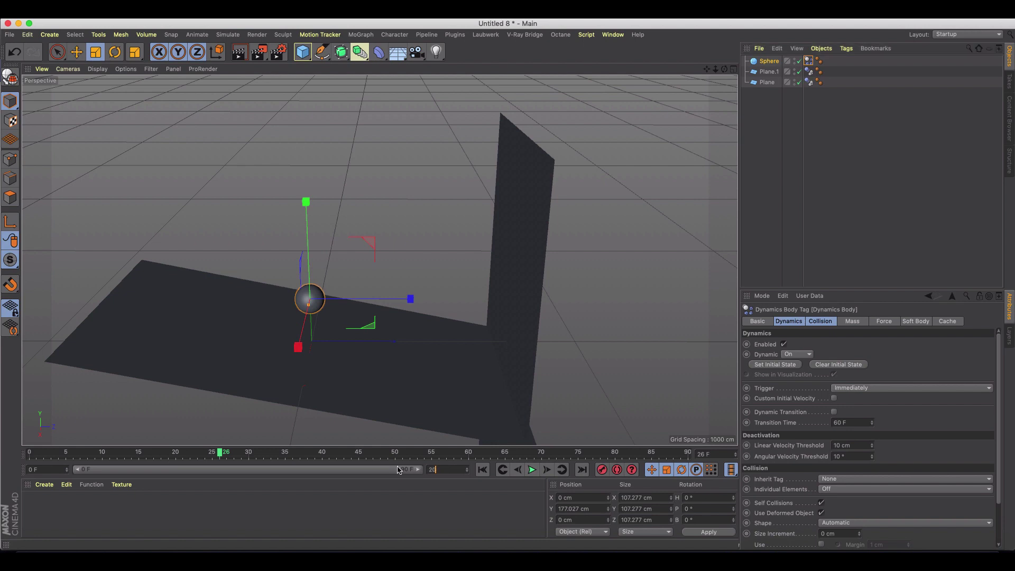
pyautogui.write('0')
pyautogui.press('Return')
pyautogui.moveTo(240, 471); pyautogui.dragTo(444, 472)
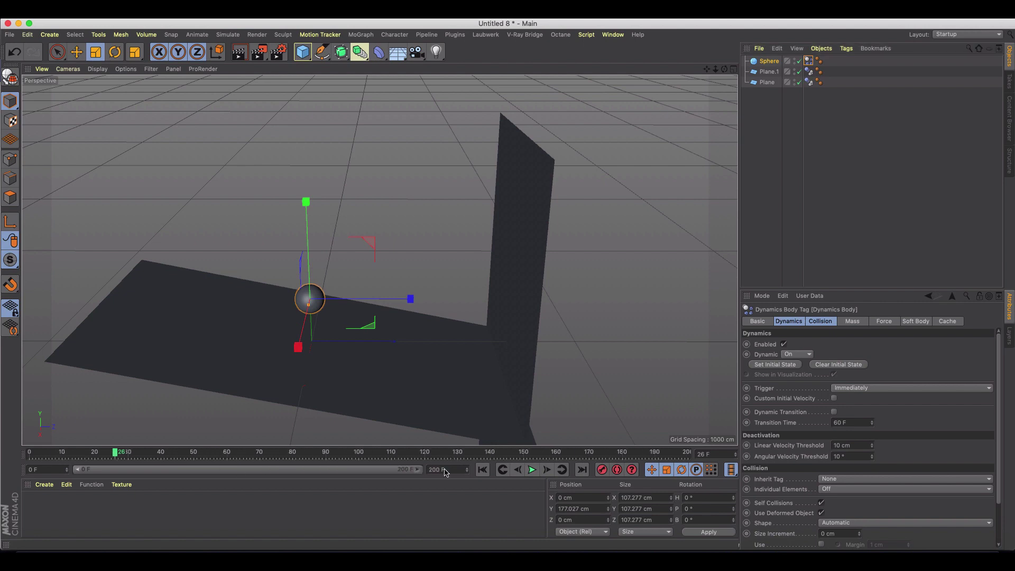
pyautogui.click(532, 470)
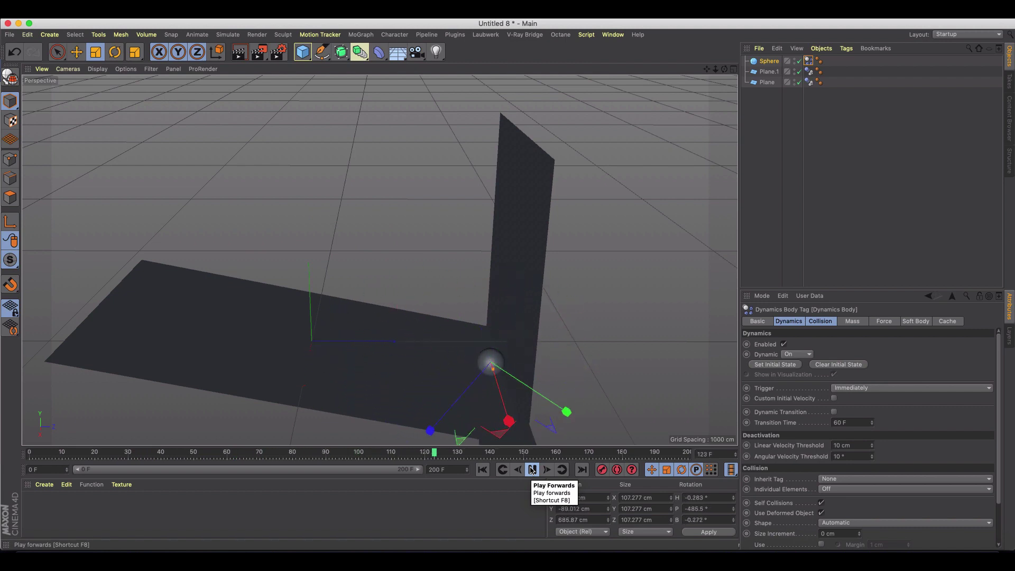
pyautogui.click(532, 470)
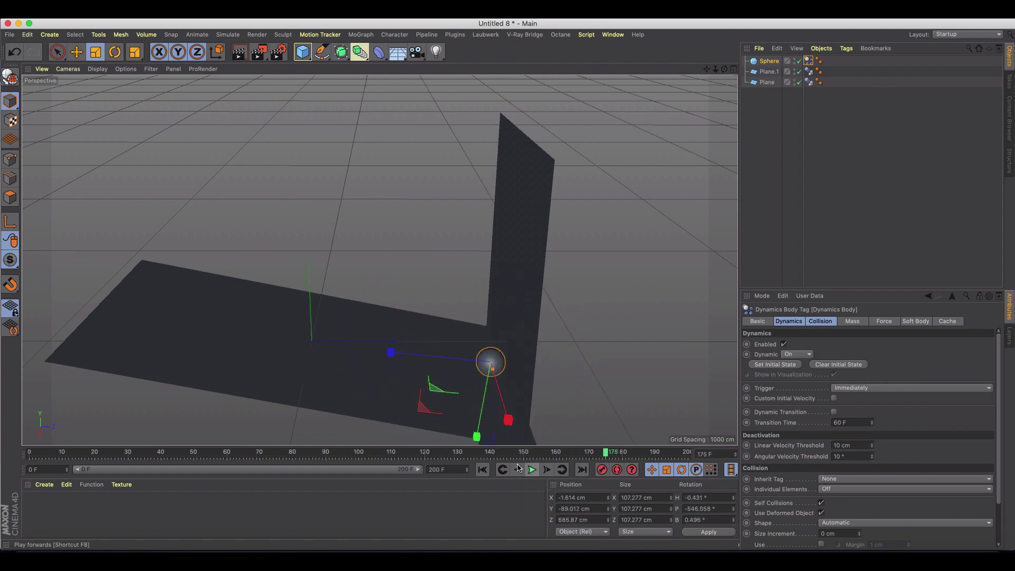
pyautogui.click(482, 470)
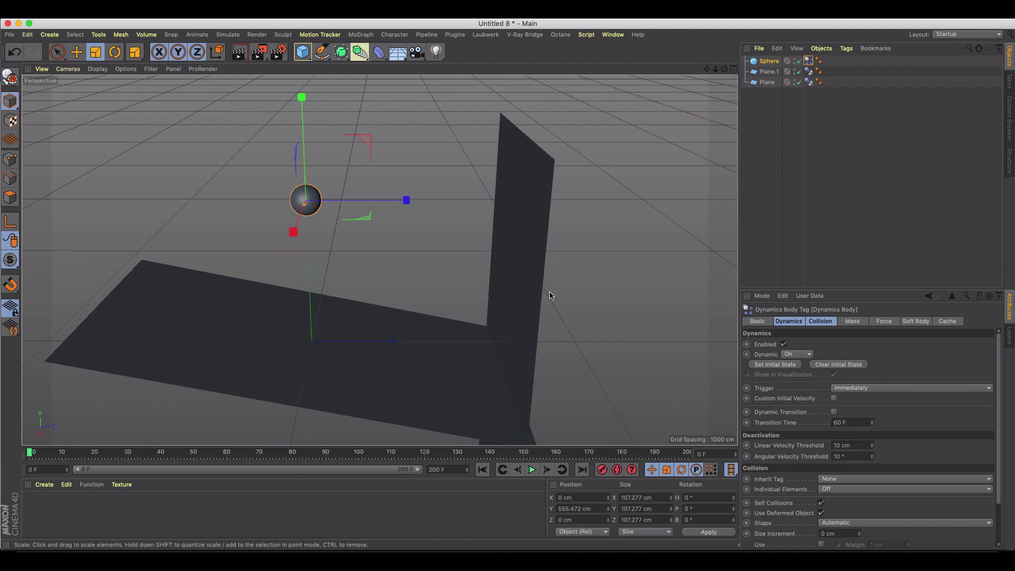
pyautogui.click(550, 295)
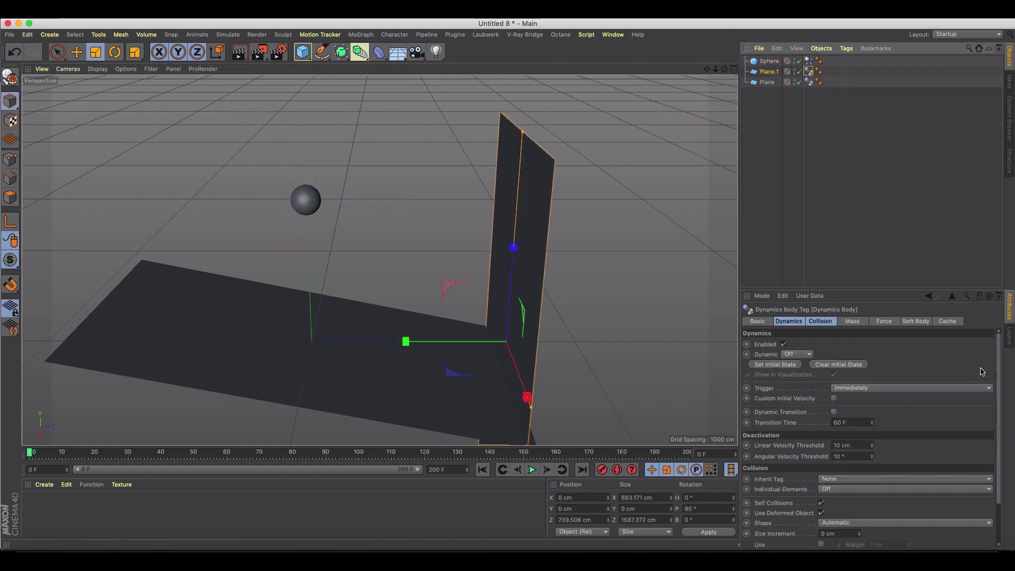
# - Drop the wall's collision Bounce to 150% and replay the simulation from frame 0
pyautogui.scroll(-3, 867, 508)
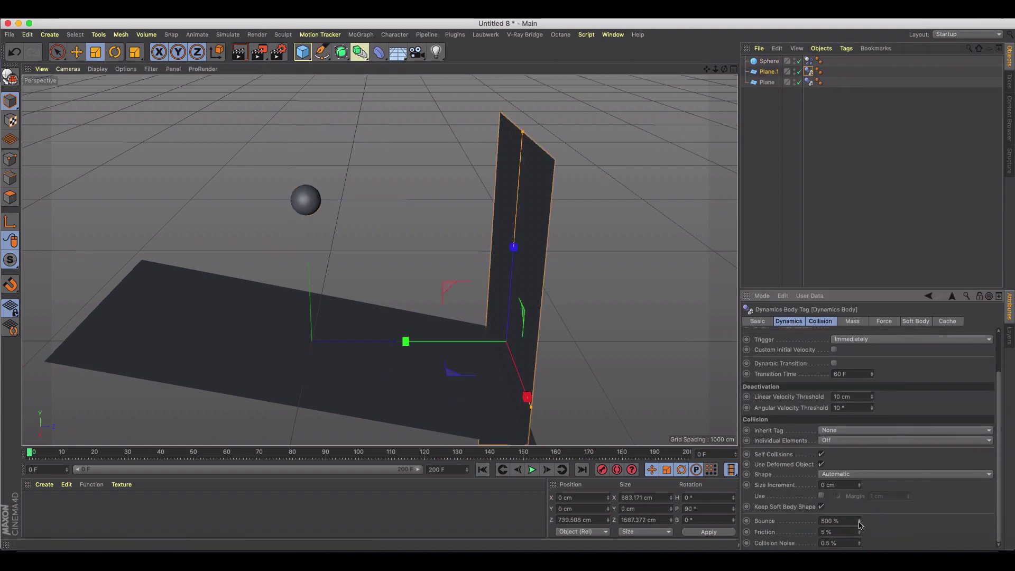
pyautogui.moveTo(859, 523); pyautogui.dragTo(835, 524)
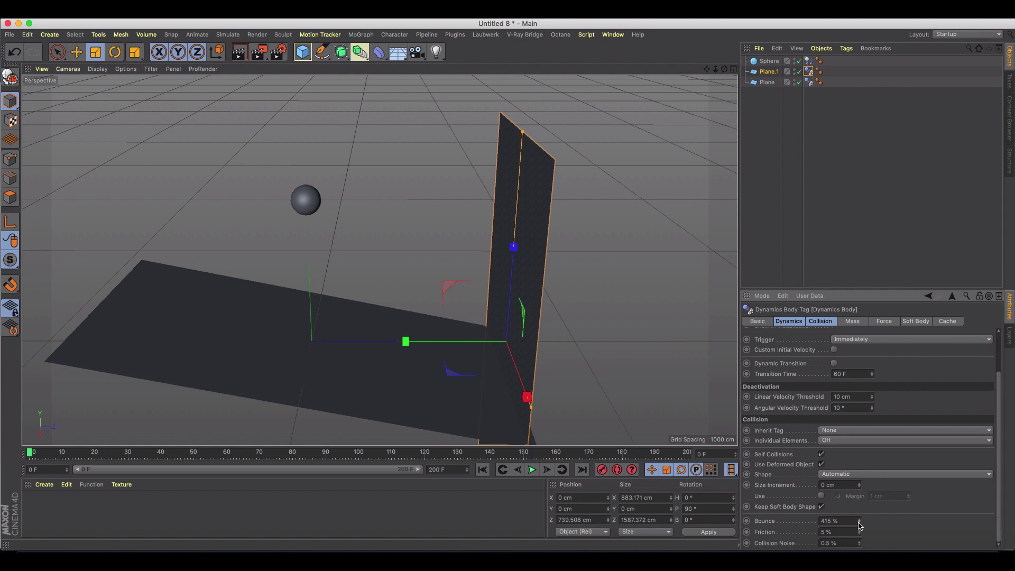
pyautogui.moveTo(859, 525); pyautogui.dragTo(859, 526)
pyautogui.click(531, 471)
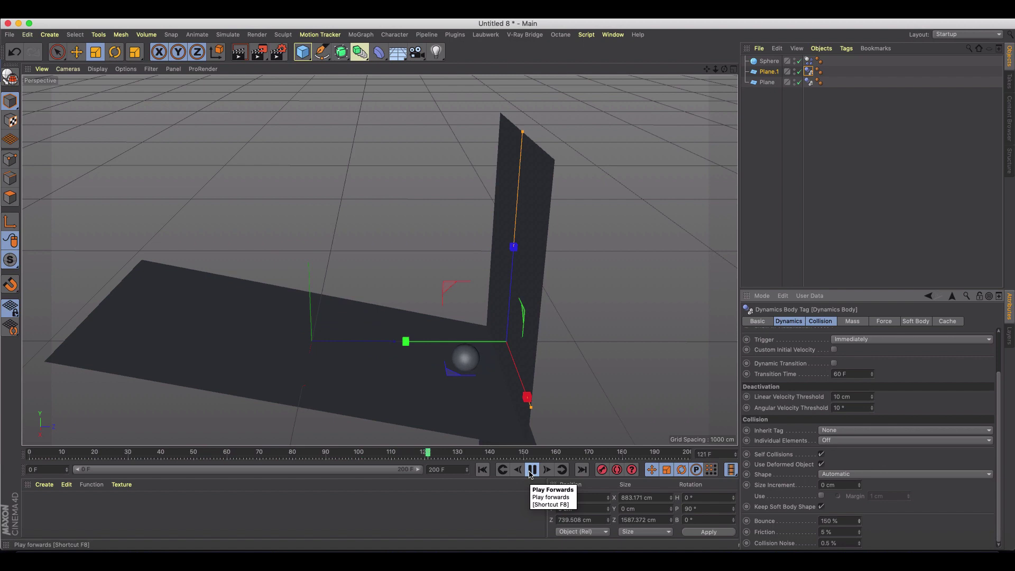
pyautogui.click(532, 471)
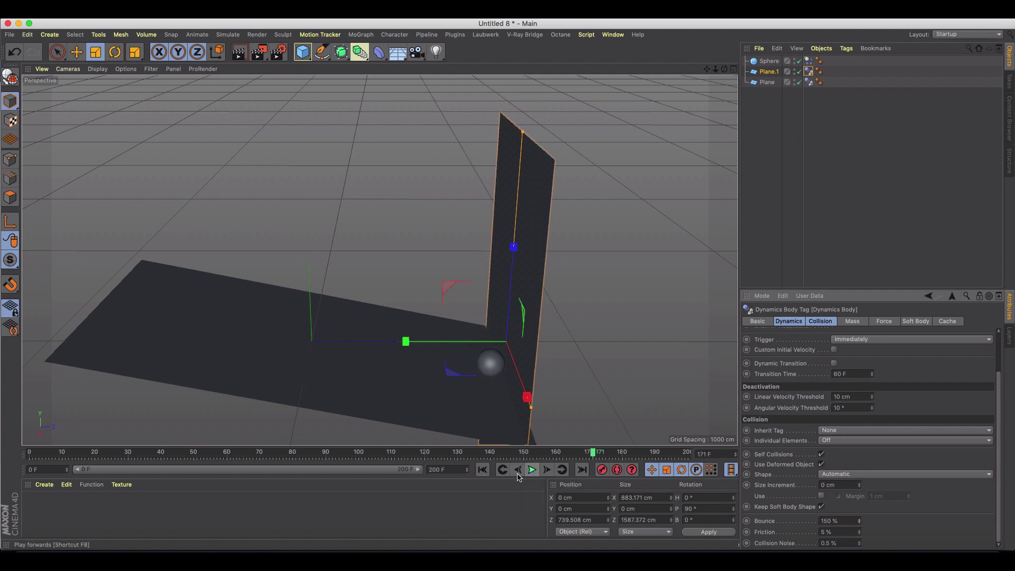
pyautogui.click(483, 470)
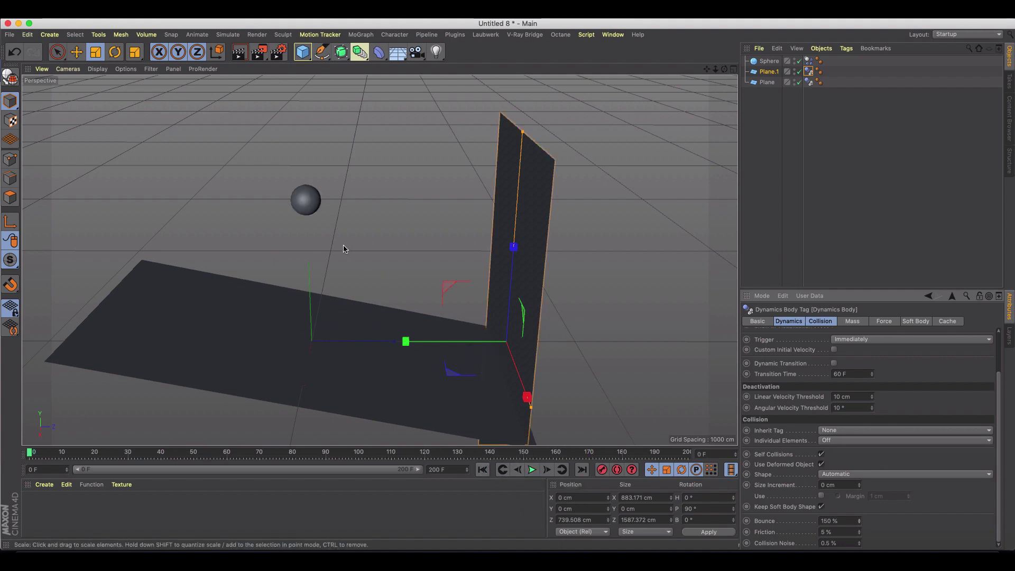
pyautogui.scroll(6, 296, 187)
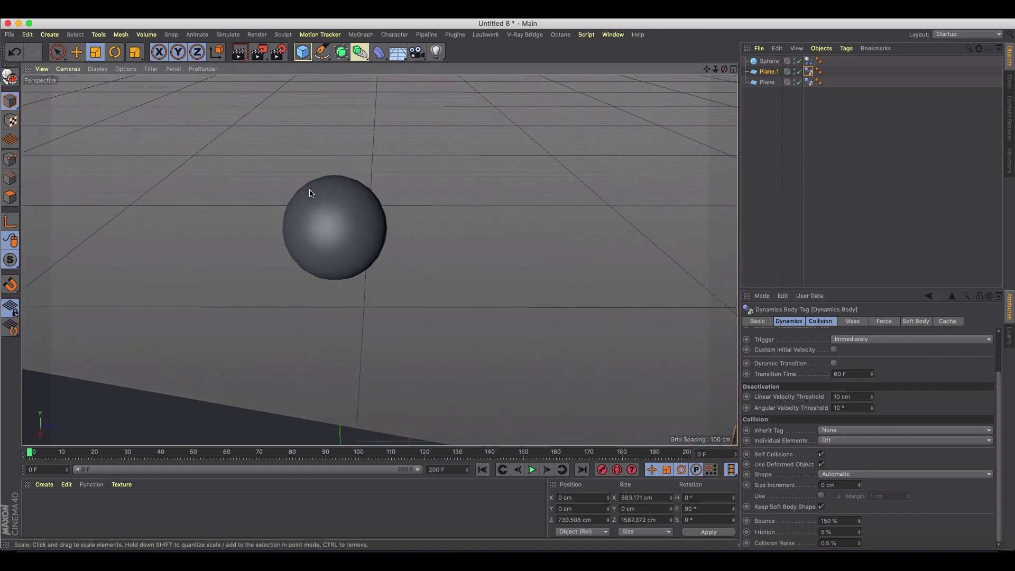
# - Add a 36 mm camera from a raised view showing the horizon and look through it
pyautogui.keyDown('alt'); pyautogui.moveTo(330, 207); pyautogui.dragTo(346, 186); pyautogui.keyUp('alt')
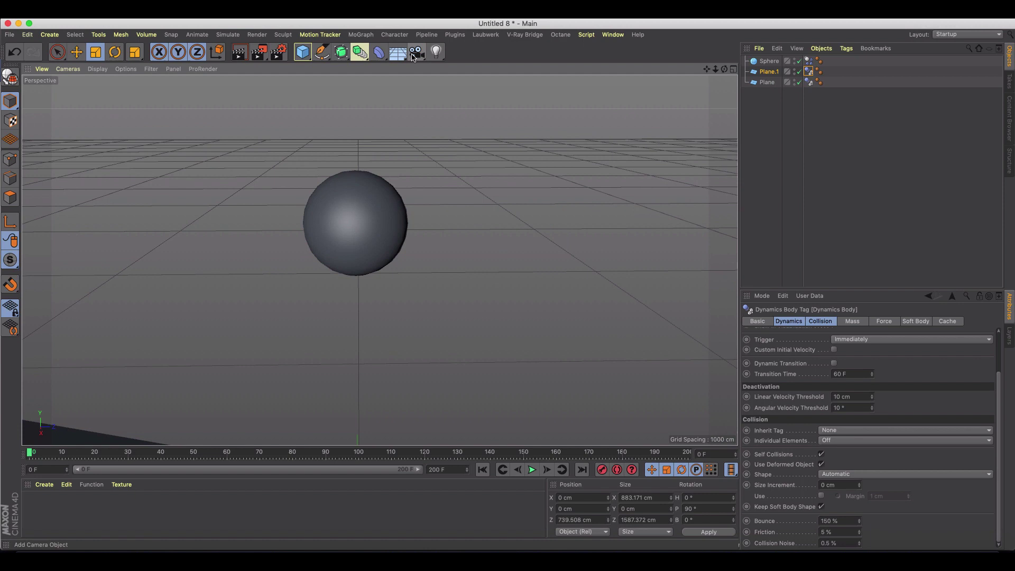
pyautogui.click(416, 51)
pyautogui.click(802, 61)
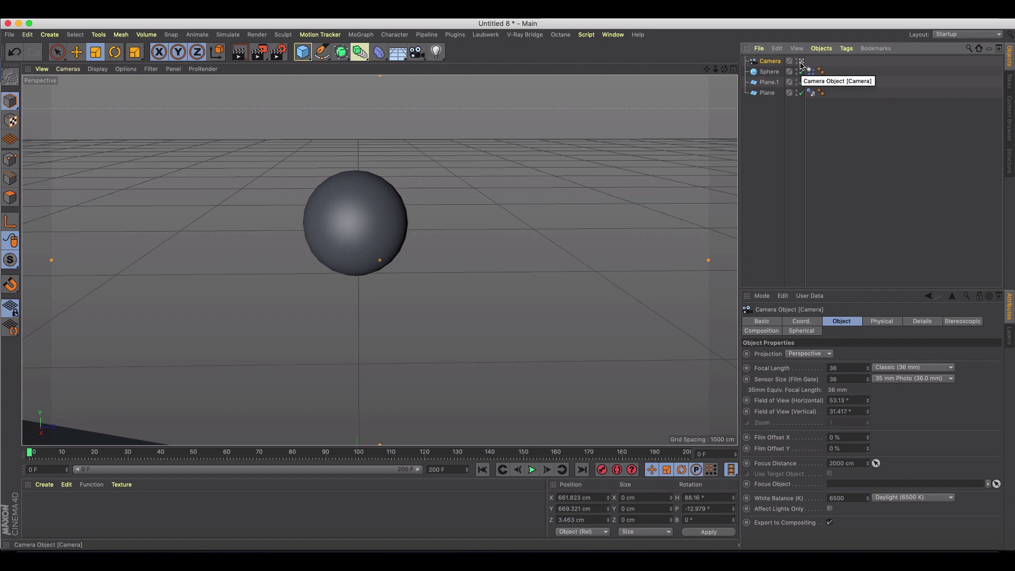
# - Give the Camera a Target tag with Sphere as its Target Object
pyautogui.rightClick(801, 62)
pyautogui.moveTo(825, 69)
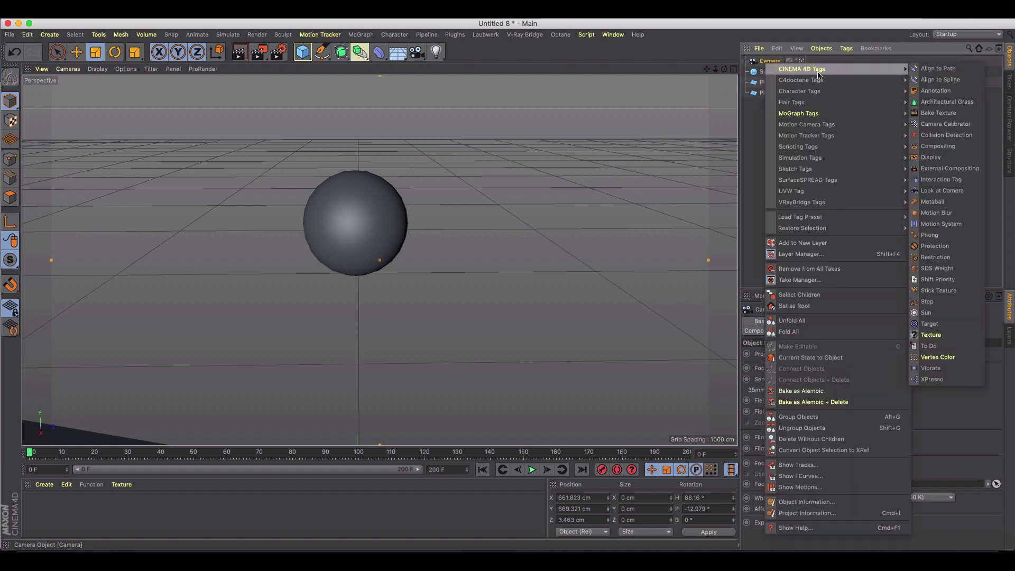
pyautogui.click(929, 323)
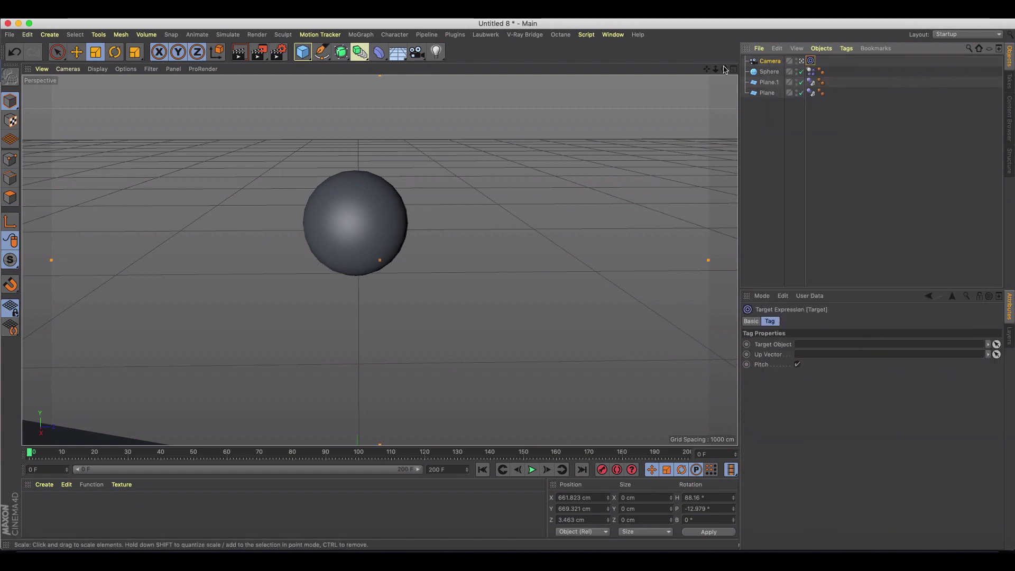
pyautogui.moveTo(769, 72); pyautogui.dragTo(783, 195)
pyautogui.moveTo(806, 351); pyautogui.dragTo(806, 347)
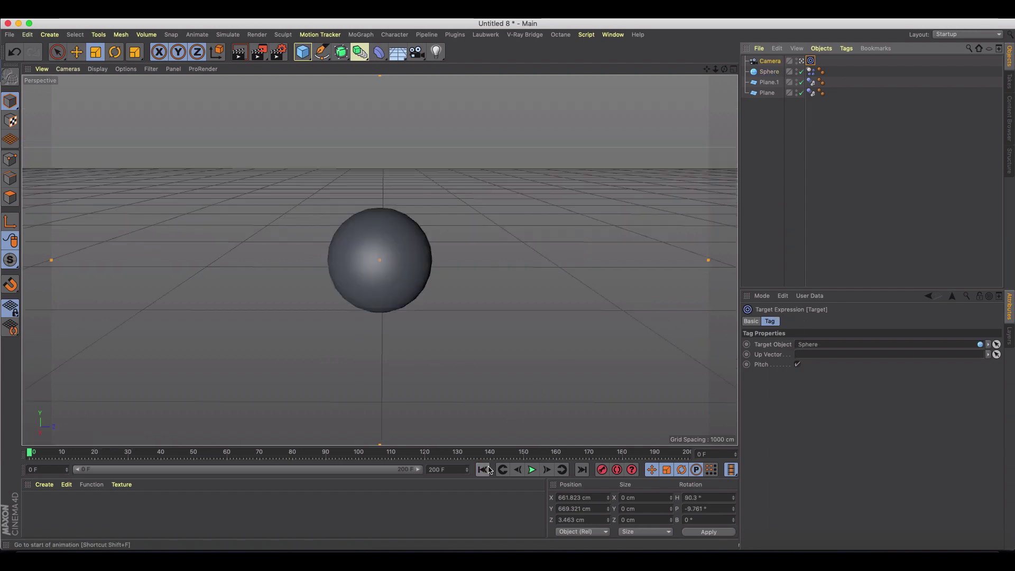
# - Play the animation through the Camera, rewind to frame 0, and play again
pyautogui.click(532, 470)
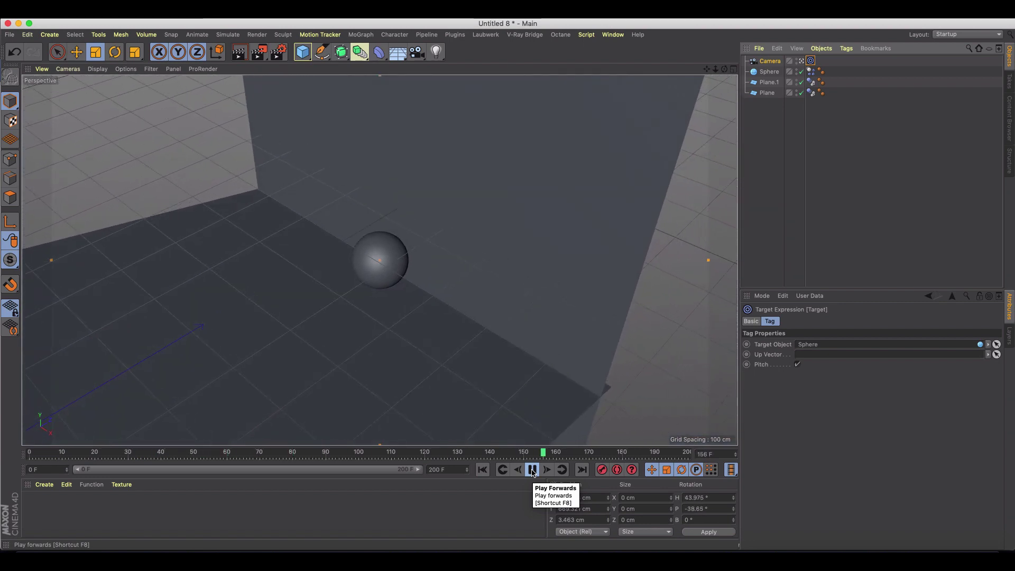
pyautogui.click(532, 470)
pyautogui.click(481, 471)
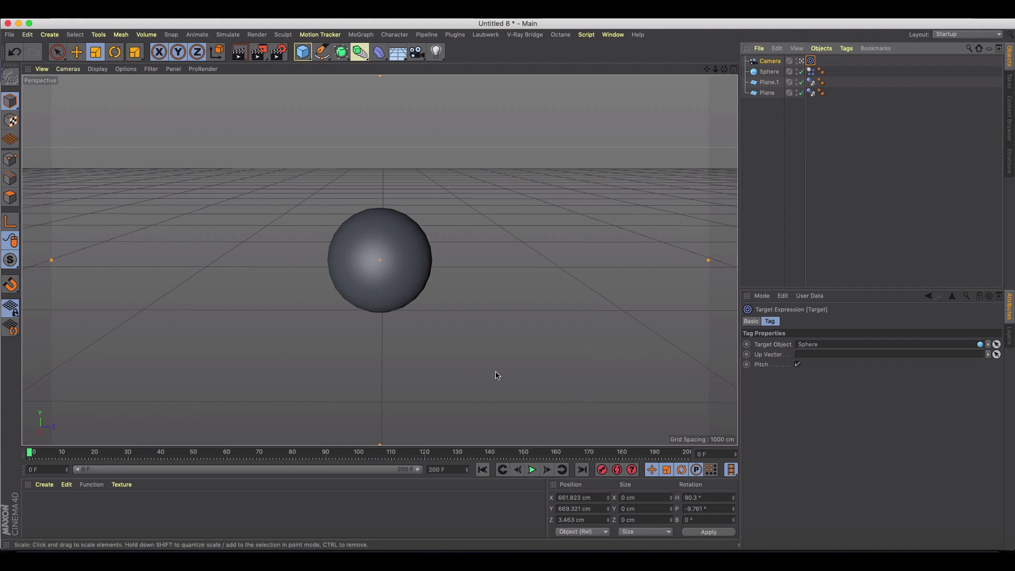
pyautogui.click(532, 470)
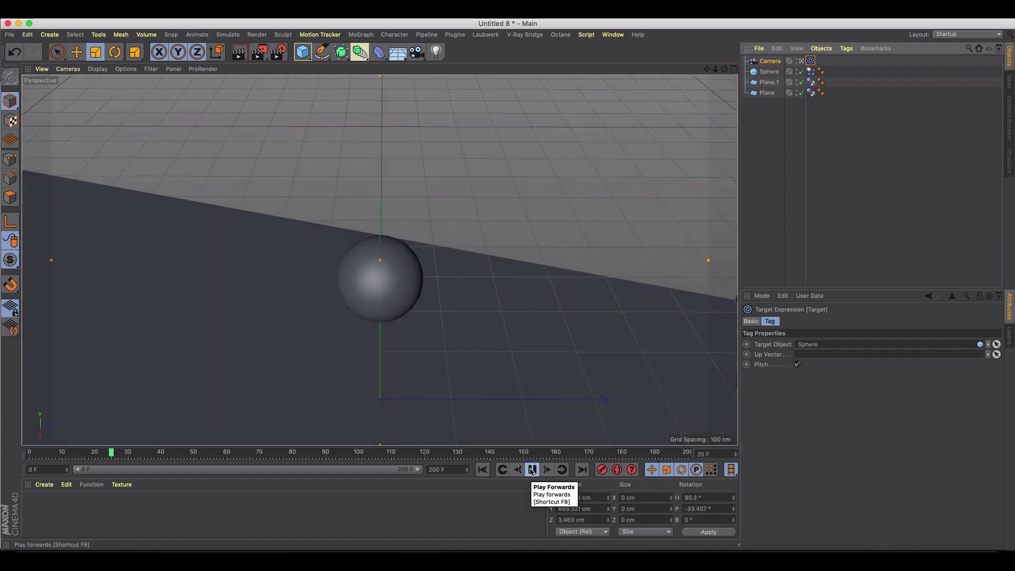
# - Leave the camera view, orbit close to the sphere, and step to frame 30
pyautogui.click(800, 62)
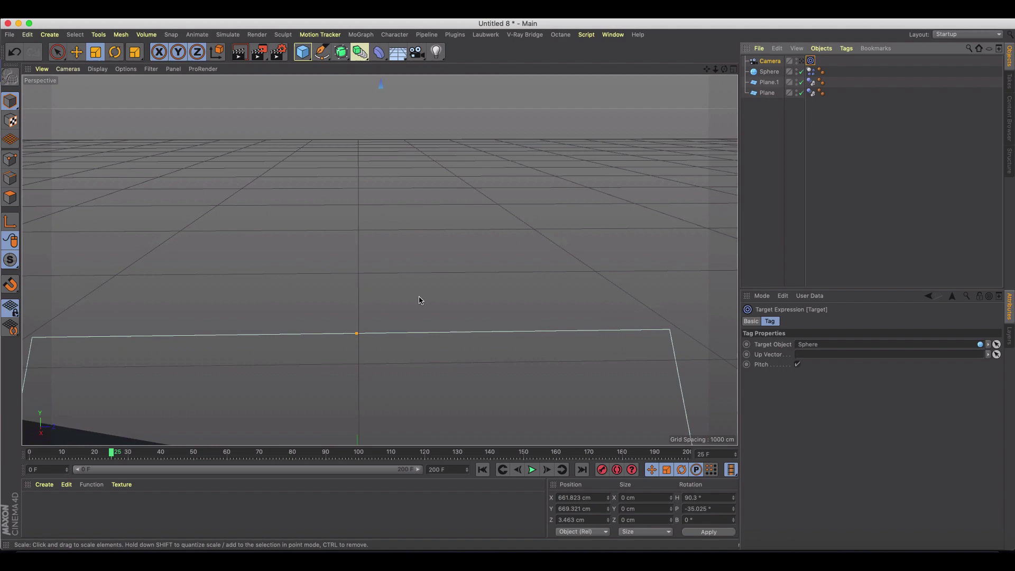
pyautogui.keyDown('alt'); pyautogui.moveTo(419, 301); pyautogui.dragTo(434, 249); pyautogui.keyUp('alt')
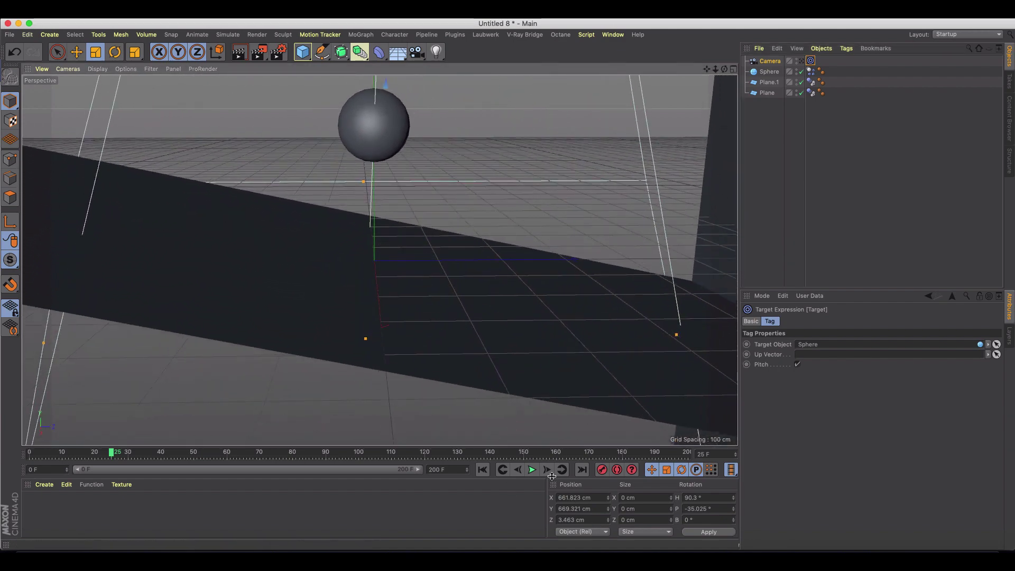
pyautogui.click(546, 470)
pyautogui.click(547, 469)
pyautogui.click(547, 469)
pyautogui.click(547, 470)
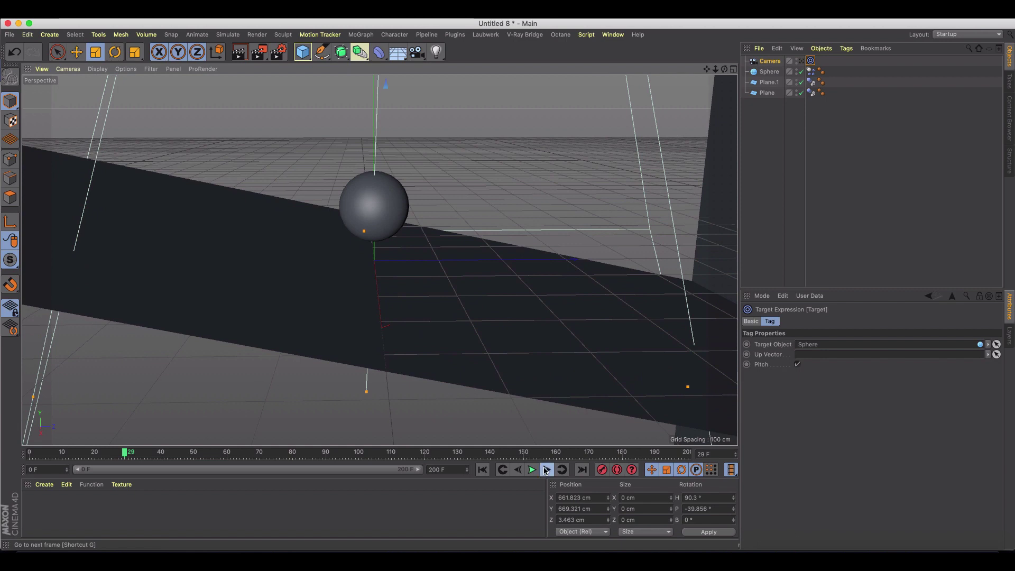
pyautogui.click(547, 470)
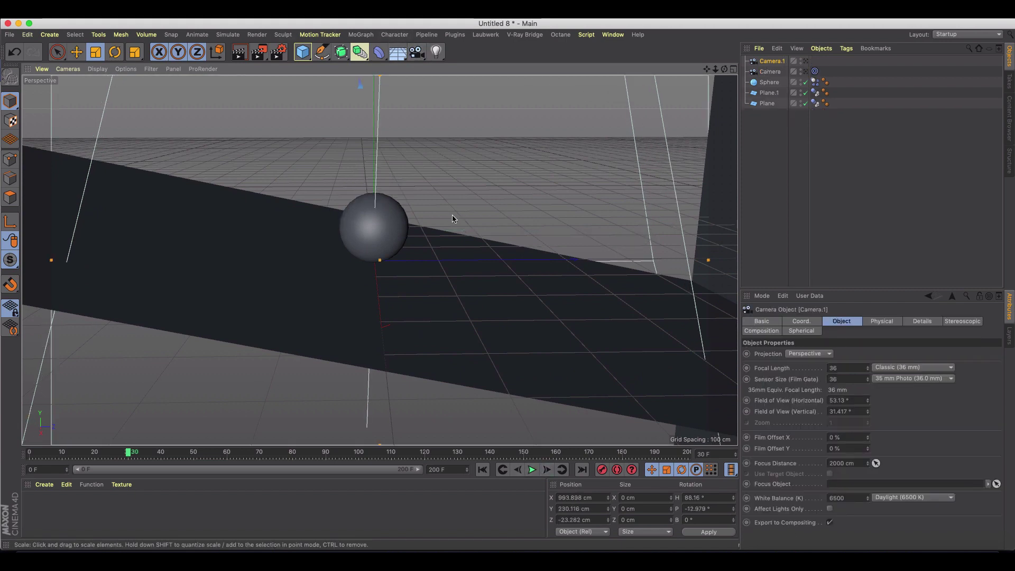
# - Add a Target tag to Camera.1 aimed at the Sphere
pyautogui.rightClick(769, 62)
pyautogui.moveTo(846, 66)
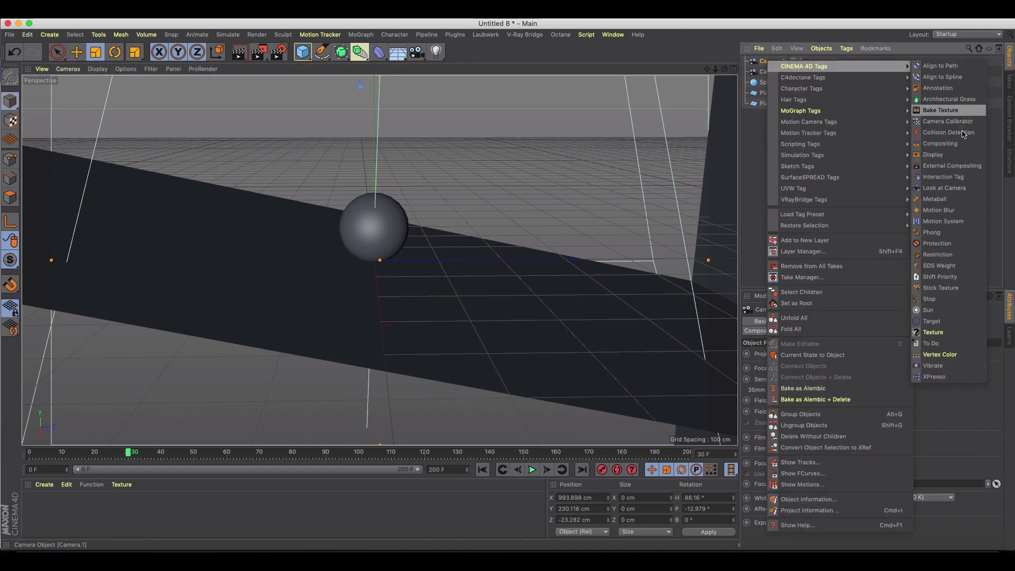
pyautogui.click(936, 321)
pyautogui.moveTo(799, 309); pyautogui.dragTo(811, 344)
# - Add a Character Constraint tag to Camera.1 and view the scene through it
pyautogui.rightClick(763, 57)
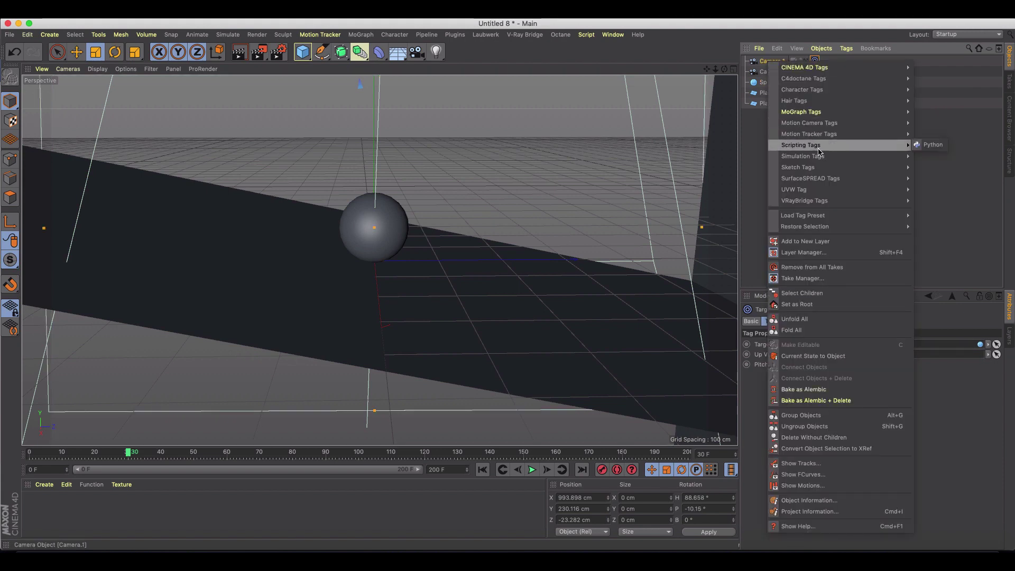
pyautogui.moveTo(829, 65)
pyautogui.moveTo(822, 90)
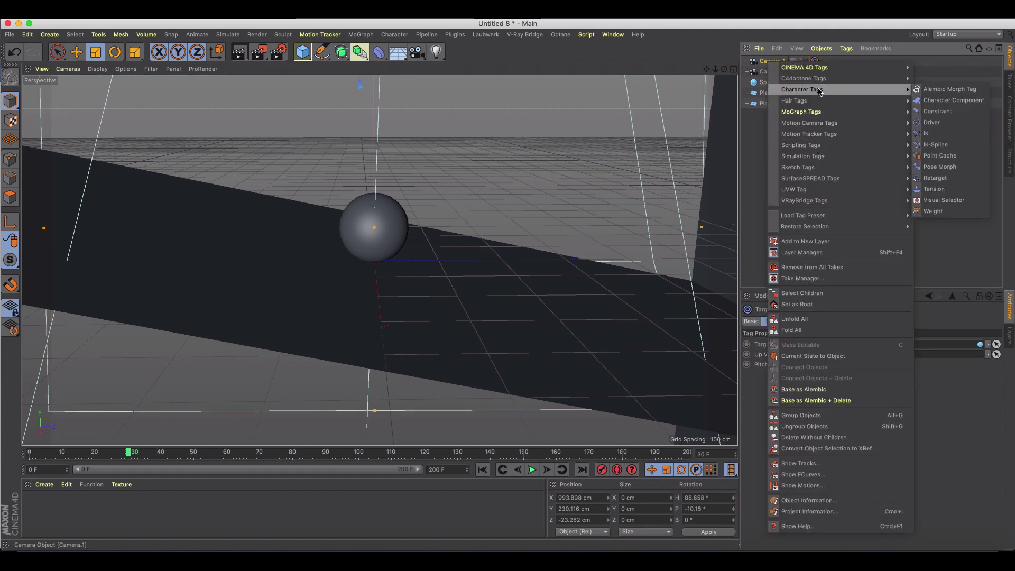
pyautogui.click(934, 113)
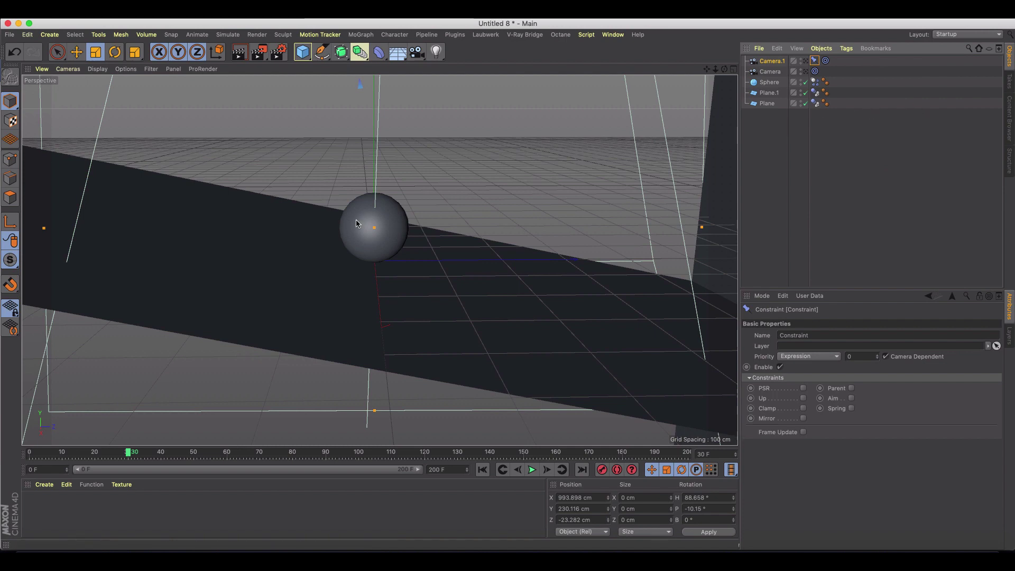
pyautogui.click(805, 62)
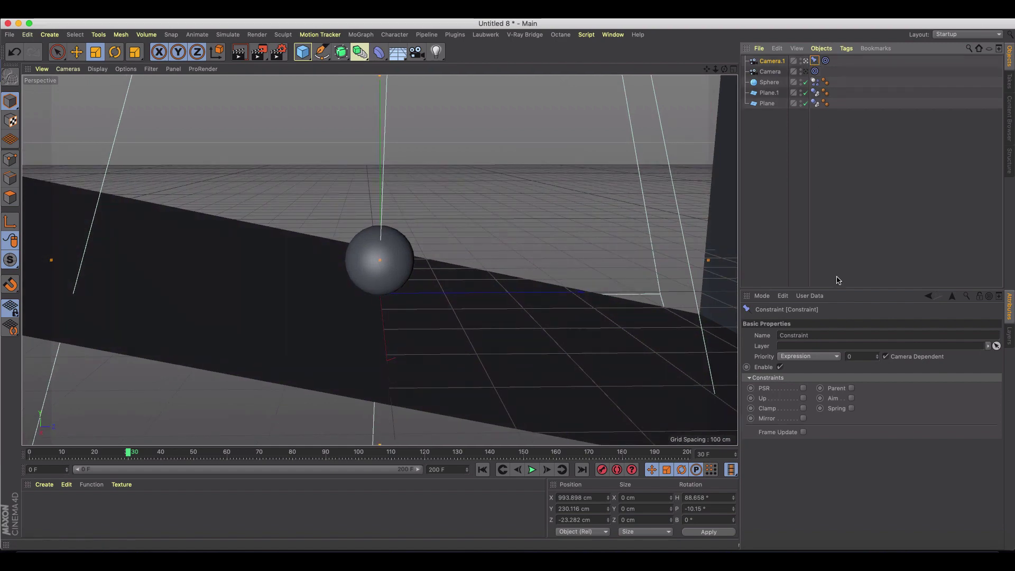
# - Enable Clamp on Camera.1's constraint, targeting Sphere at 340 cm distance
pyautogui.click(804, 409)
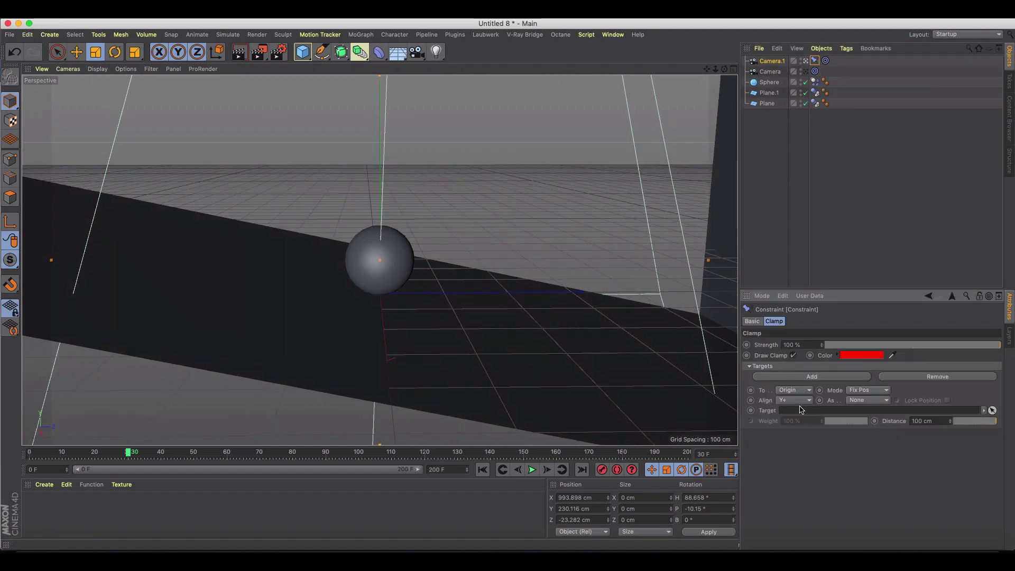
pyautogui.moveTo(770, 81); pyautogui.dragTo(797, 241)
pyautogui.moveTo(813, 403); pyautogui.dragTo(815, 410)
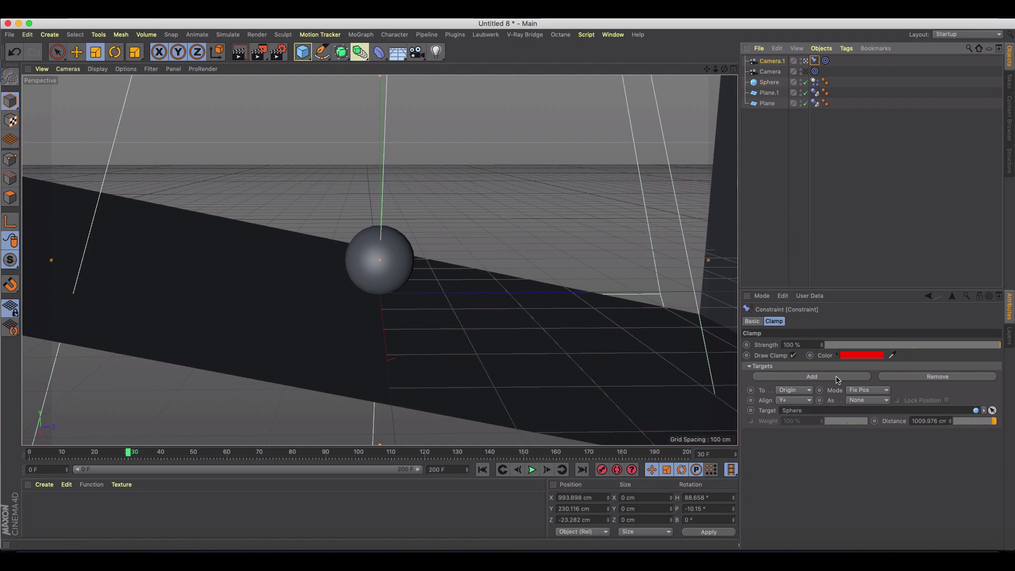
pyautogui.moveTo(960, 421)
pyautogui.mouseDown()
pyautogui.moveTo(997, 422)
pyautogui.moveTo(949, 421)
pyautogui.mouseUp()
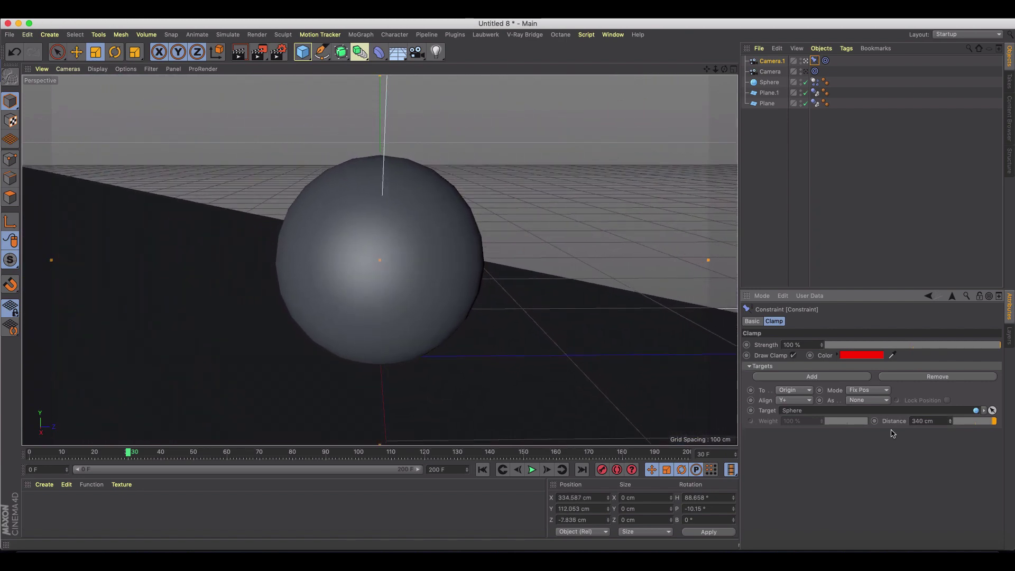
# - Play the animation from frame 0 through Camera.1, rewind, and exit its view
pyautogui.click(483, 469)
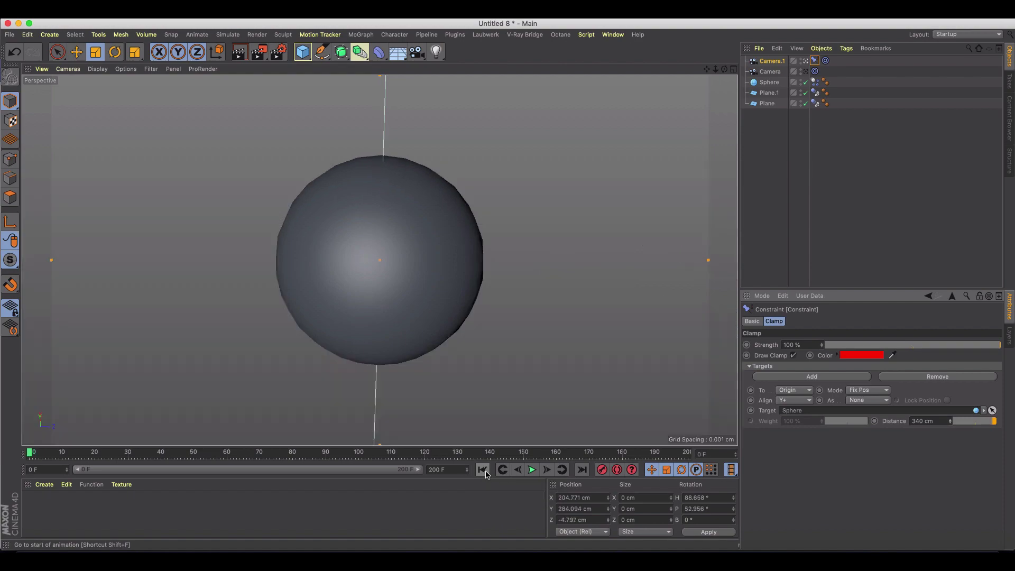
pyautogui.click(531, 470)
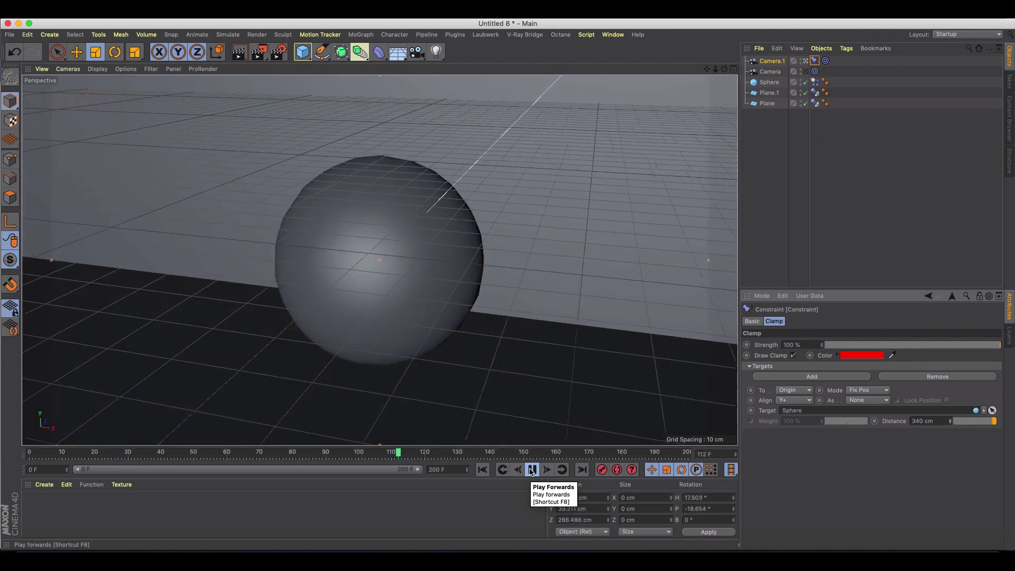
pyautogui.click(532, 470)
pyautogui.click(483, 469)
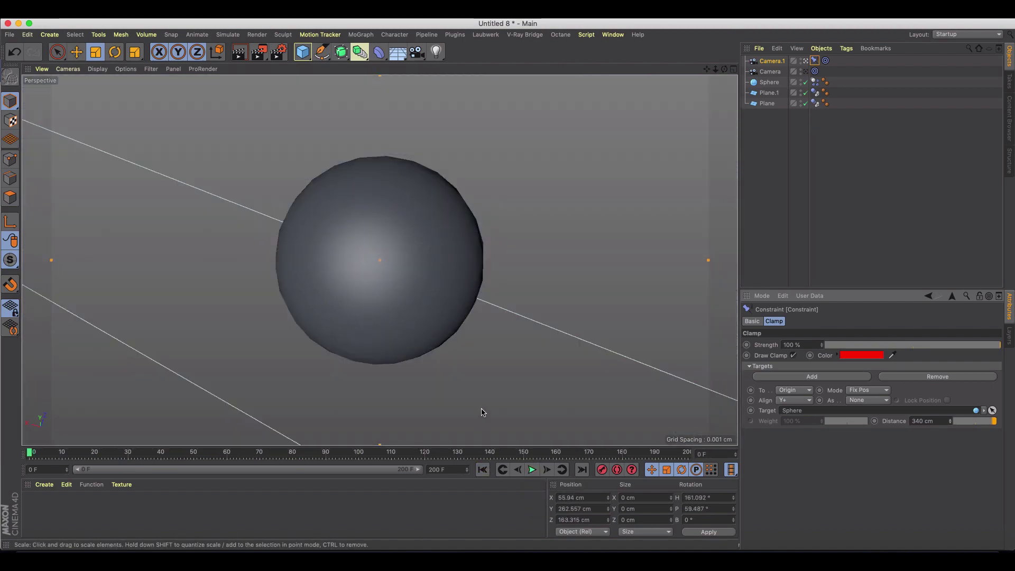
pyautogui.click(806, 61)
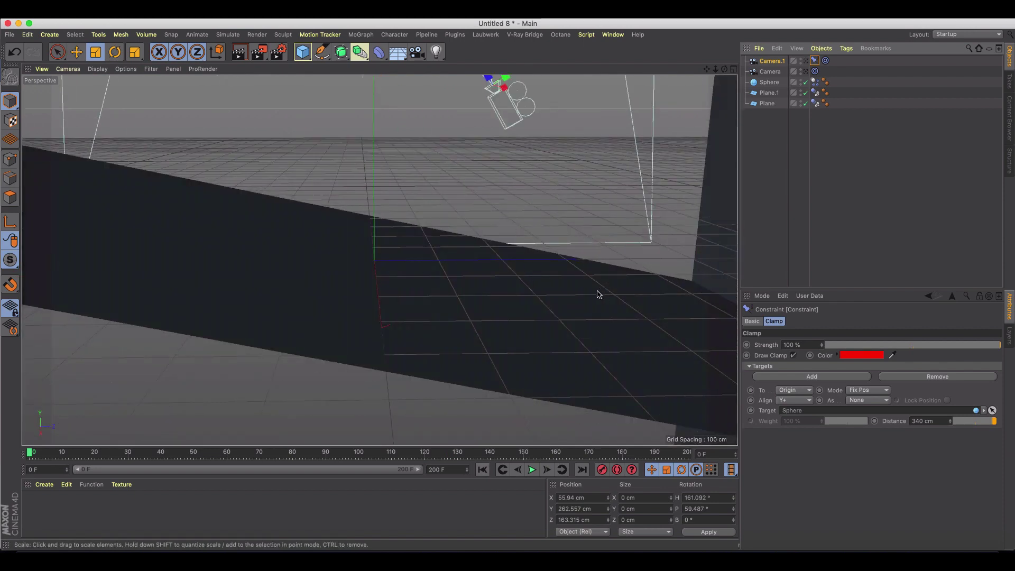
# - Play the animation and orbit the view in close to the sphere
pyautogui.click(532, 470)
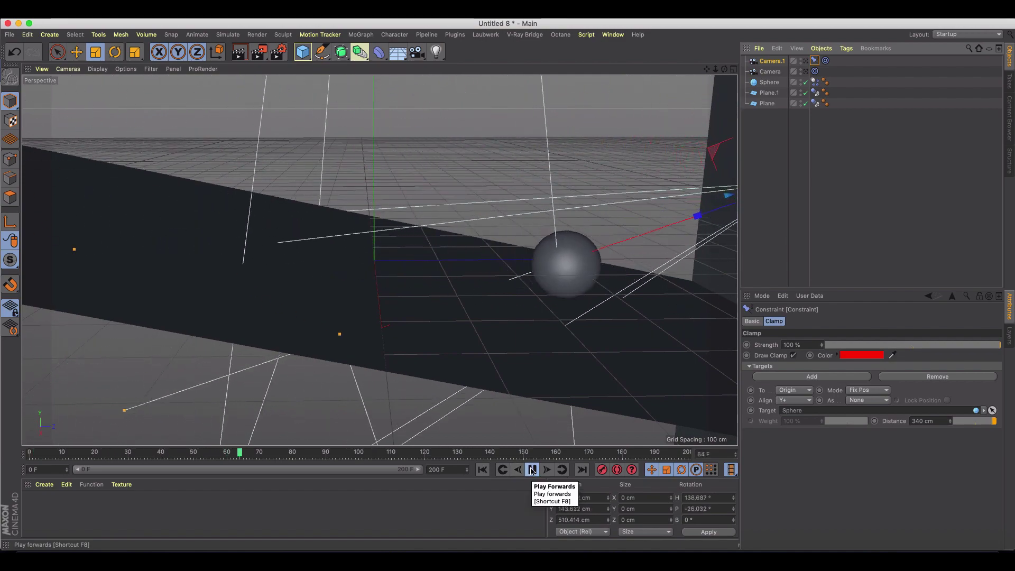
pyautogui.click(532, 470)
pyautogui.keyDown('alt'); pyautogui.moveTo(600, 268); pyautogui.dragTo(423, 325); pyautogui.keyUp('alt')
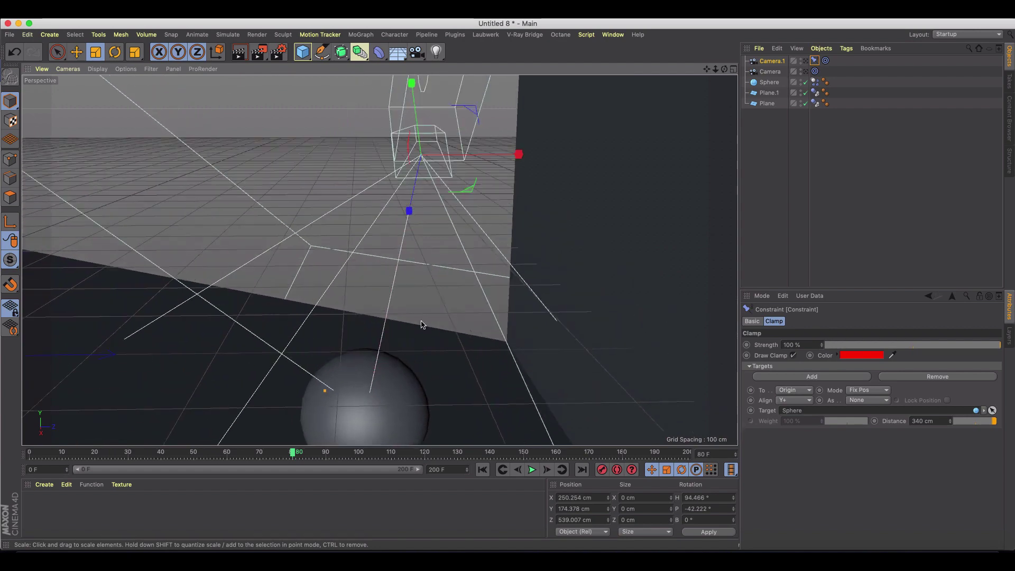
pyautogui.scroll(10, 423, 325)
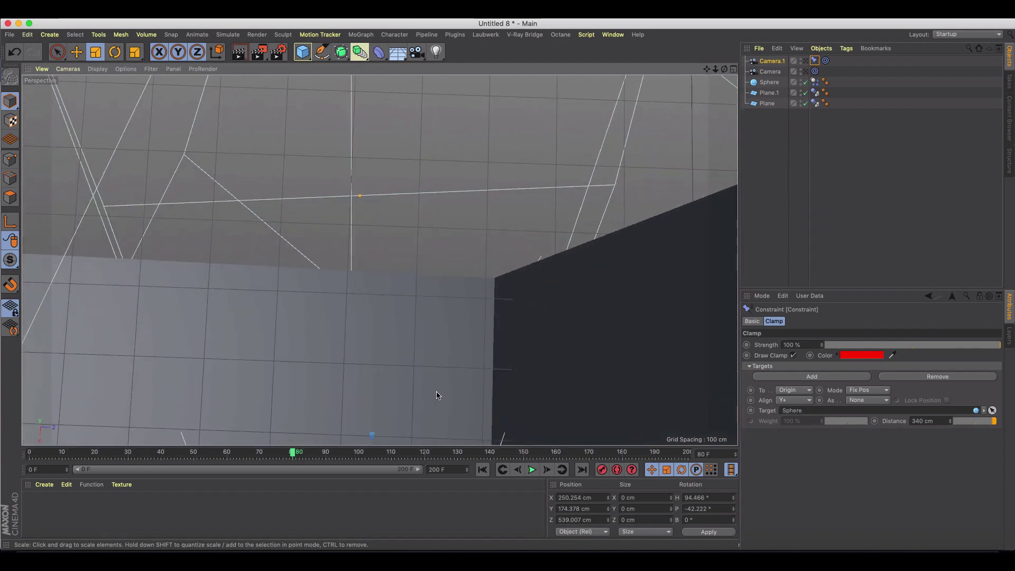
pyautogui.scroll(-10, 379, 261)
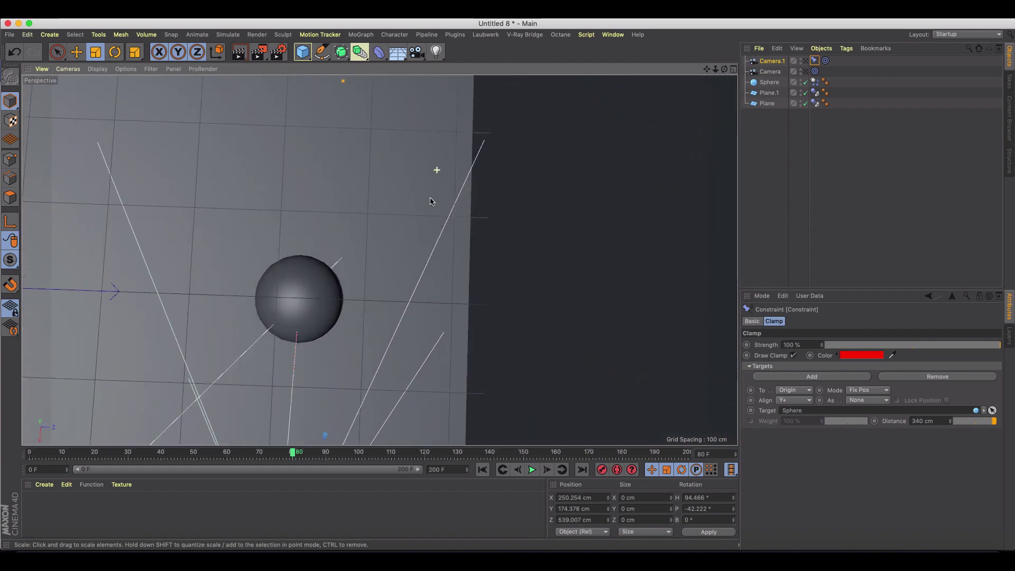
pyautogui.keyDown('alt'); pyautogui.moveTo(430, 201); pyautogui.dragTo(439, 221); pyautogui.keyUp('alt')
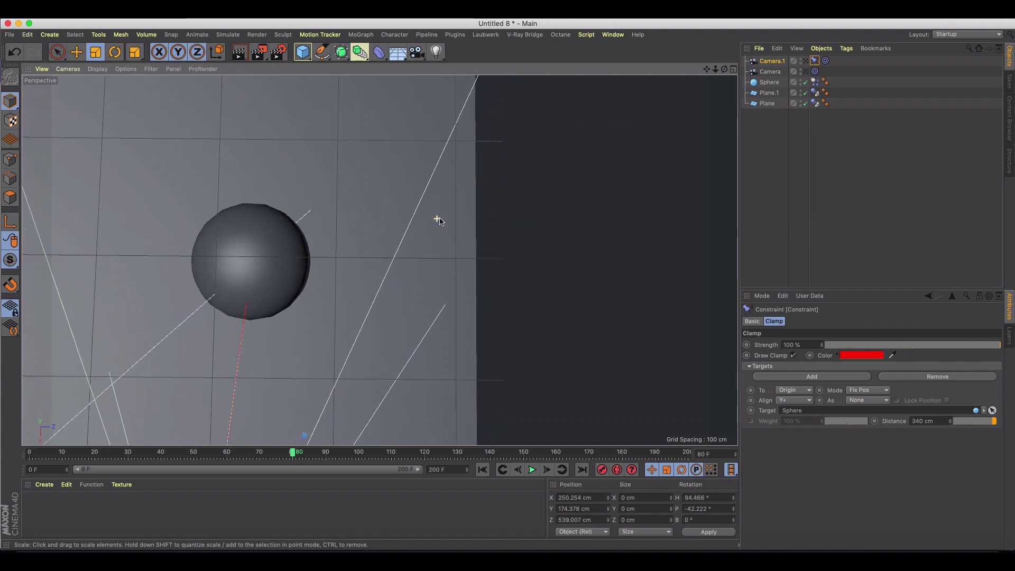
# - Step to frame 87 and create Camera.2 from the current view
pyautogui.click(546, 470)
pyautogui.click(546, 470)
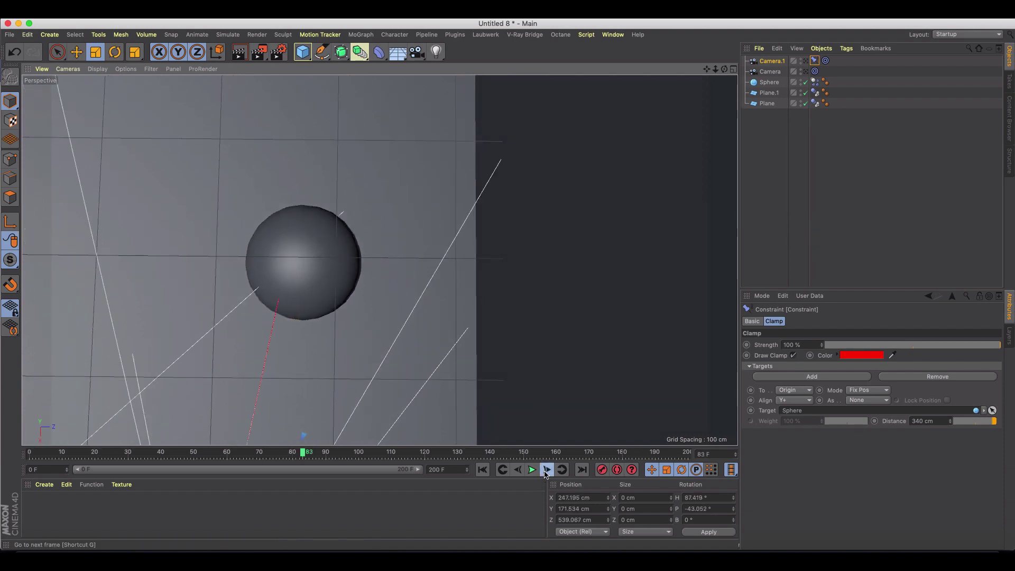
pyautogui.click(546, 470)
pyautogui.click(546, 470)
pyautogui.click(546, 470)
pyautogui.click(545, 470)
pyautogui.click(546, 470)
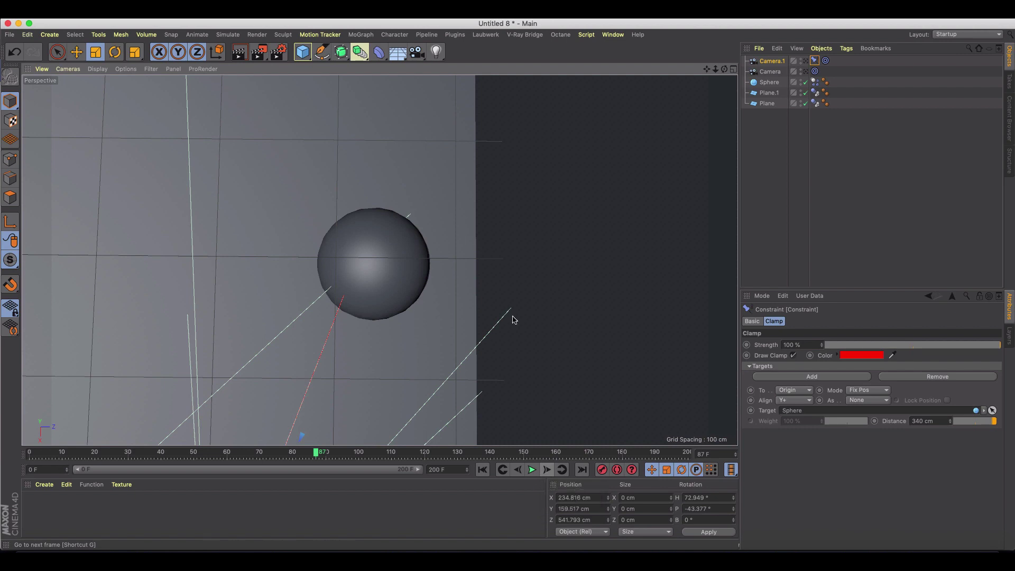
pyautogui.click(417, 53)
# - Look through Camera.2 and give it a Target tag aimed at the Sphere
pyautogui.click(806, 62)
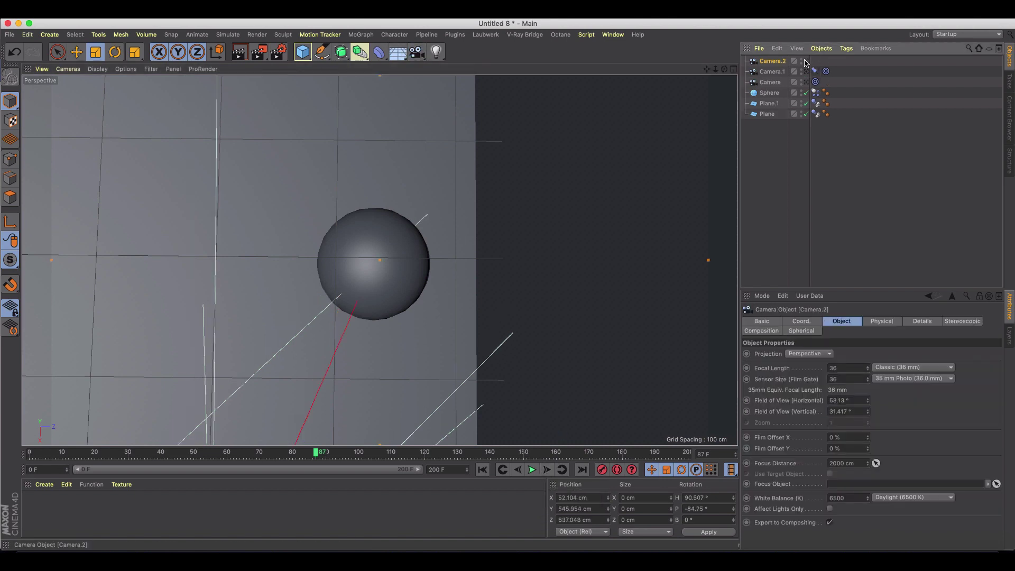
pyautogui.rightClick(775, 60)
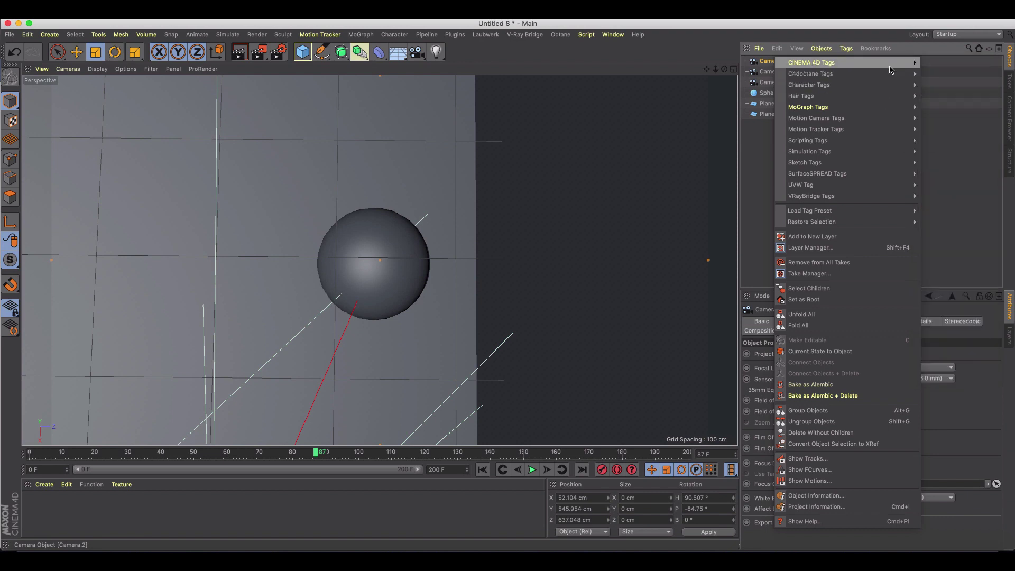
pyautogui.moveTo(899, 63)
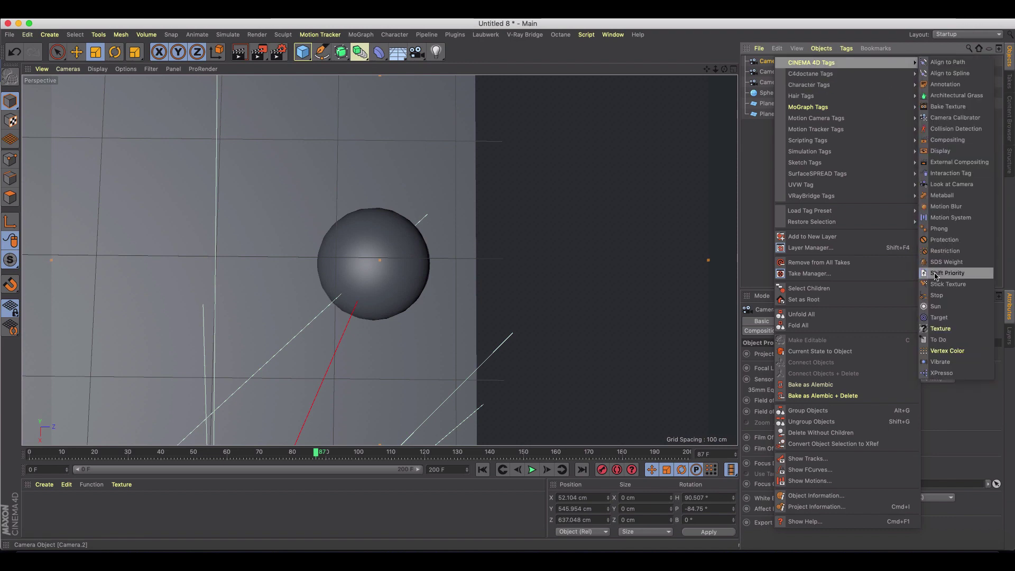
pyautogui.click(939, 318)
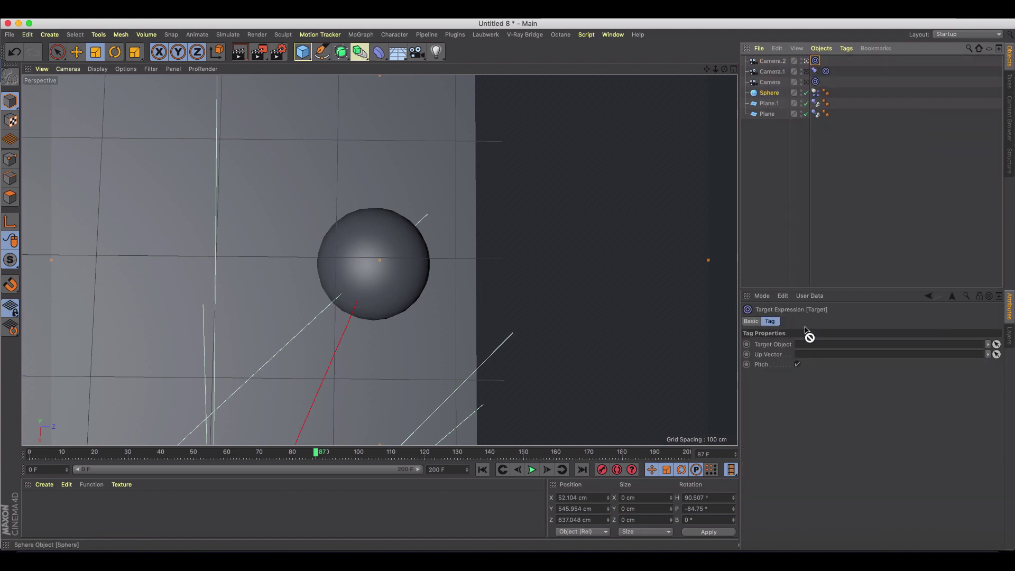
pyautogui.moveTo(806, 330); pyautogui.dragTo(804, 344)
# - Play the animation through Camera.2, orbit it around the sphere, and replay
pyautogui.click(486, 471)
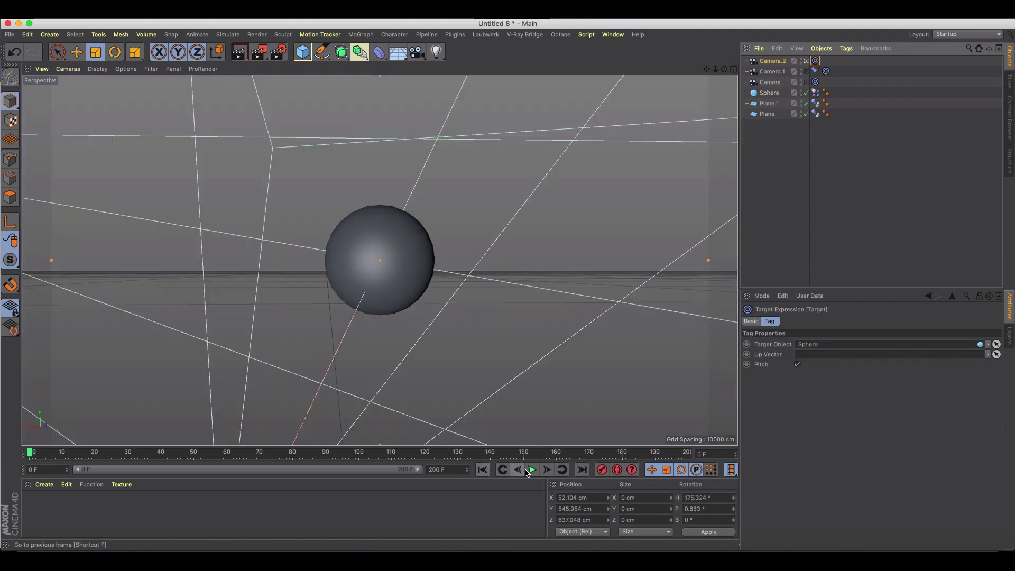
pyautogui.click(531, 470)
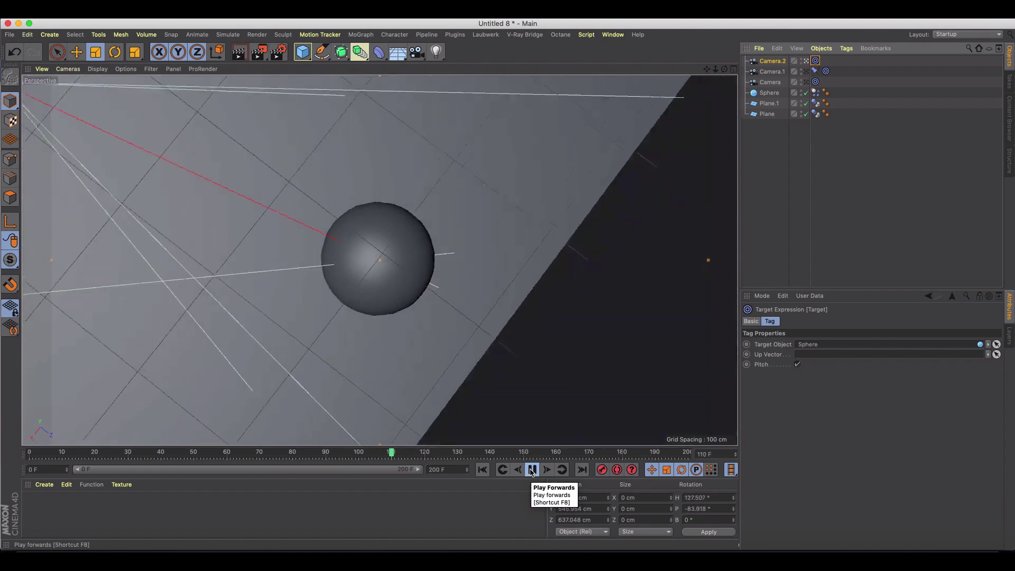
pyautogui.click(531, 470)
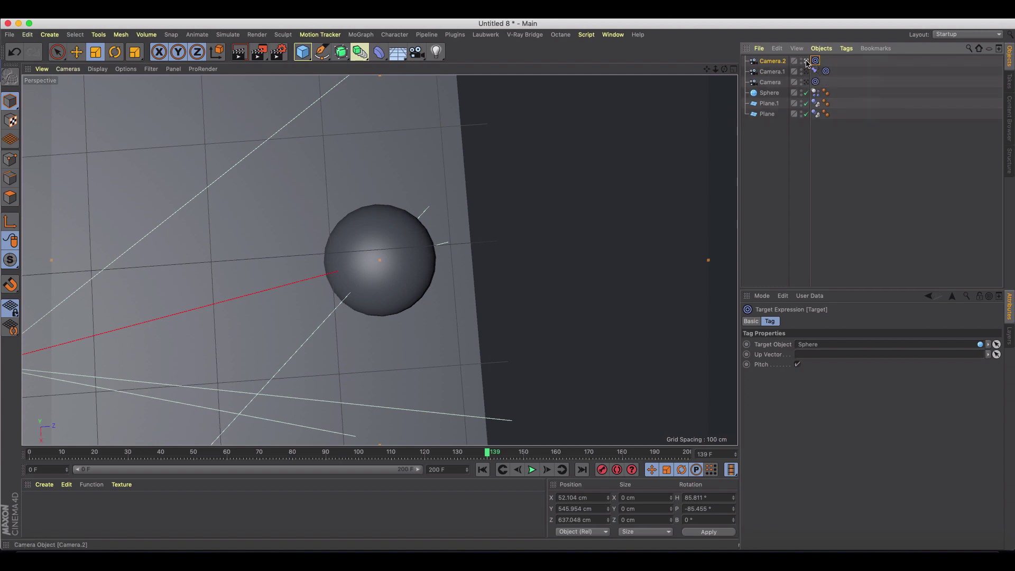
pyautogui.keyDown('alt'); pyautogui.moveTo(460, 216); pyautogui.dragTo(433, 111); pyautogui.keyUp('alt')
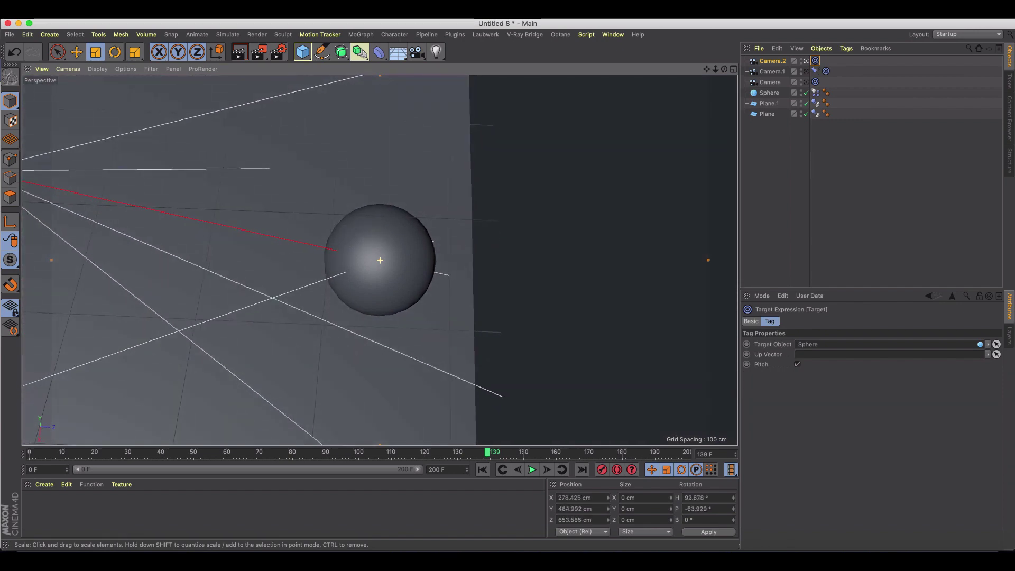
pyautogui.click(483, 469)
pyautogui.click(532, 470)
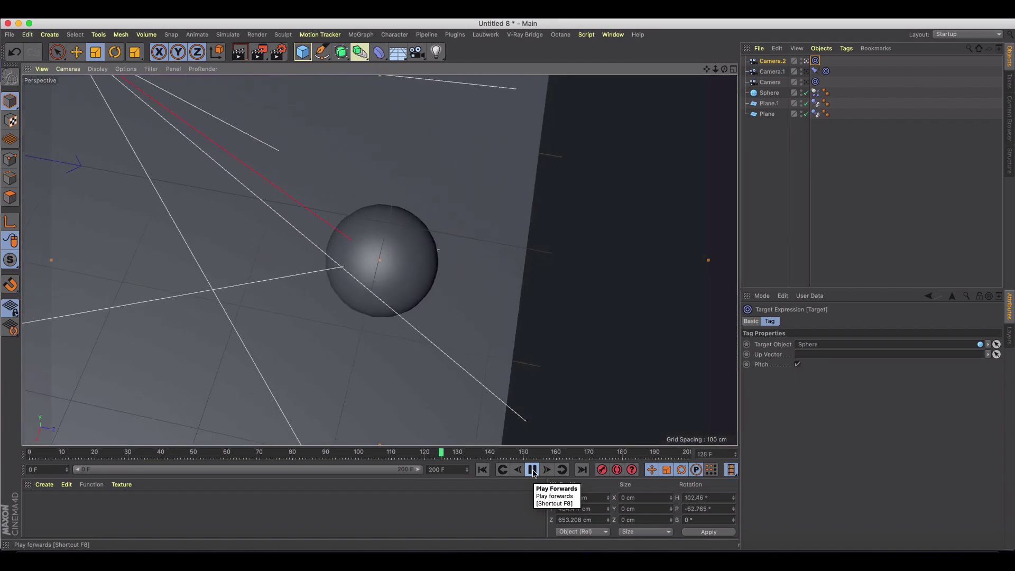
# - Stop at frame 0, deselect Camera.2, and view through Camera
pyautogui.click(533, 469)
pyautogui.click(482, 469)
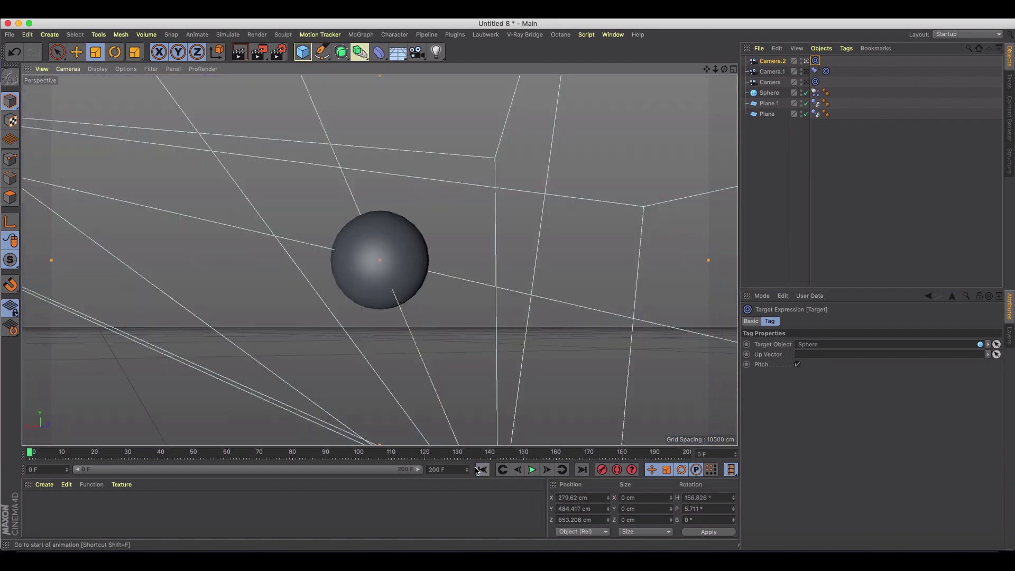
pyautogui.click(777, 155)
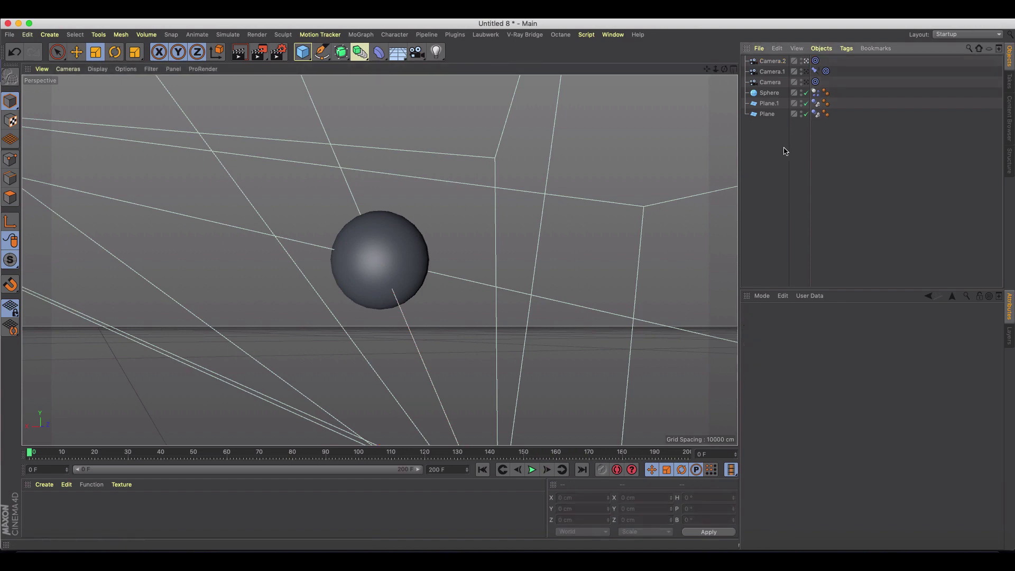
pyautogui.click(806, 82)
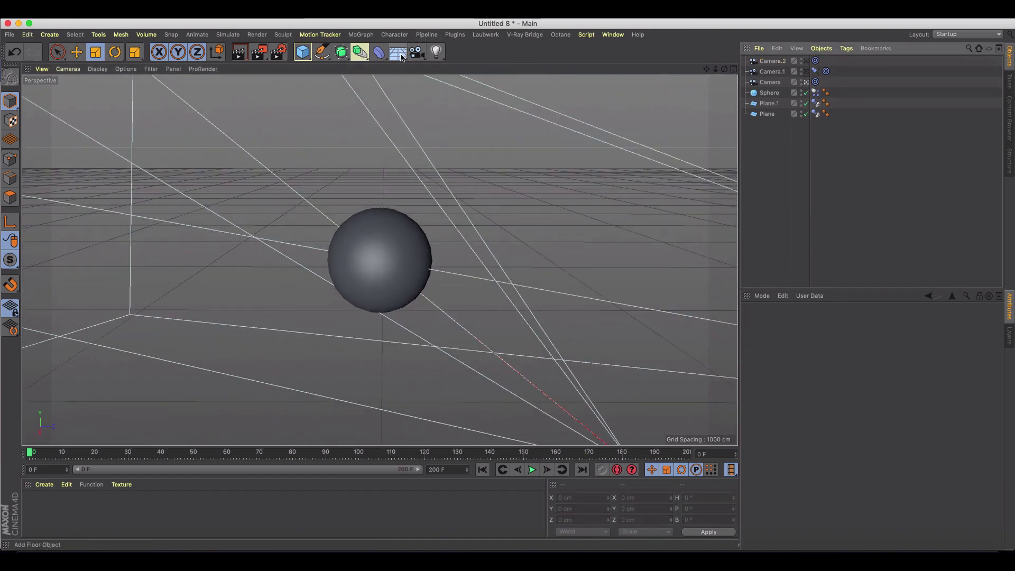
# - Add a Stage object using Camera, keyframed at frame 0
pyautogui.click(401, 55)
pyautogui.click(442, 160)
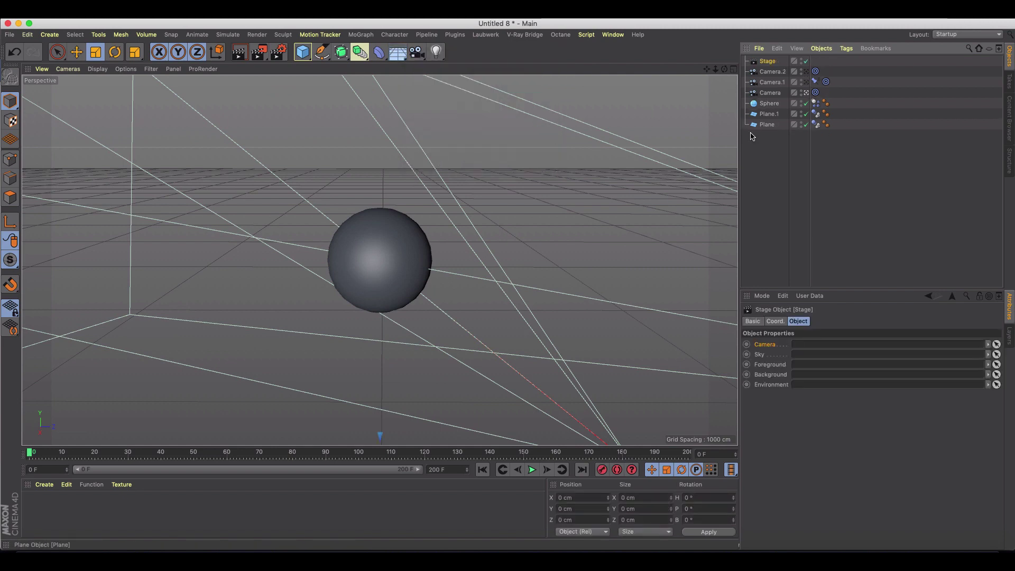
pyautogui.click(770, 93)
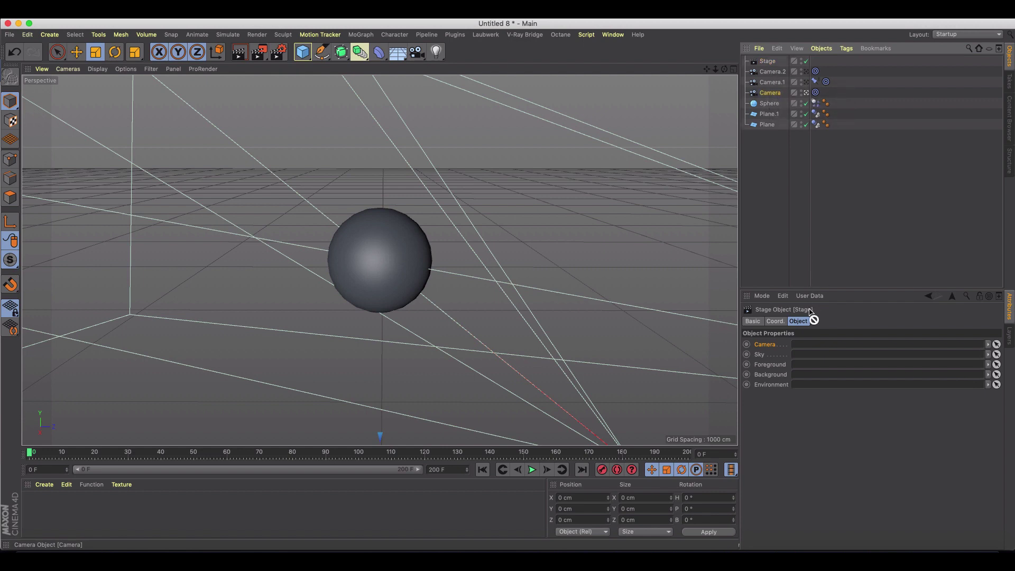
pyautogui.keyDown('ctrl'); pyautogui.click(746, 344); pyautogui.keyUp('ctrl')
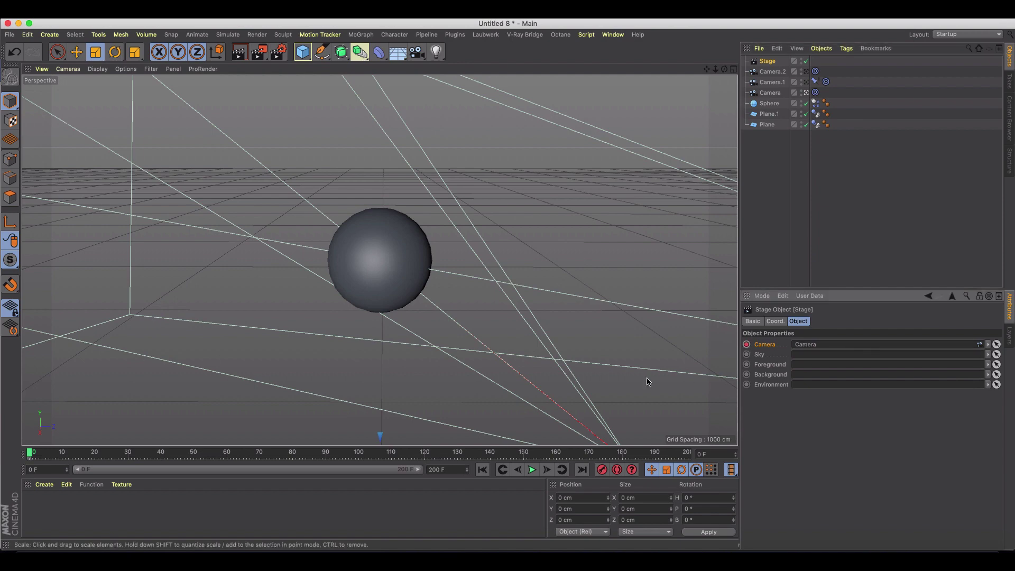
# - At frame 25, set the Stage's camera to Camera.1 and keyframe the switch
pyautogui.moveTo(30, 456); pyautogui.dragTo(128, 459)
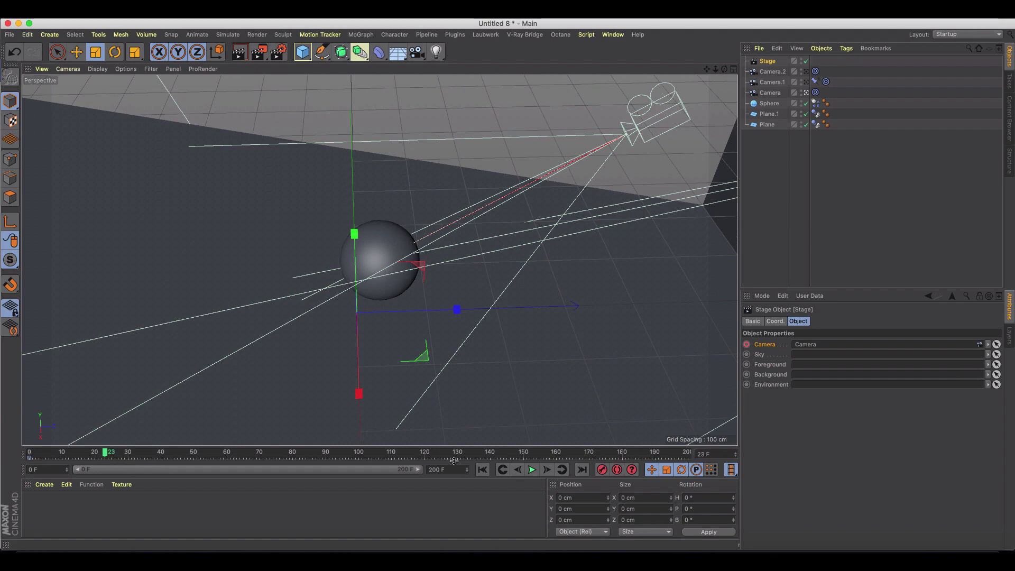
pyautogui.click(481, 470)
pyautogui.click(532, 470)
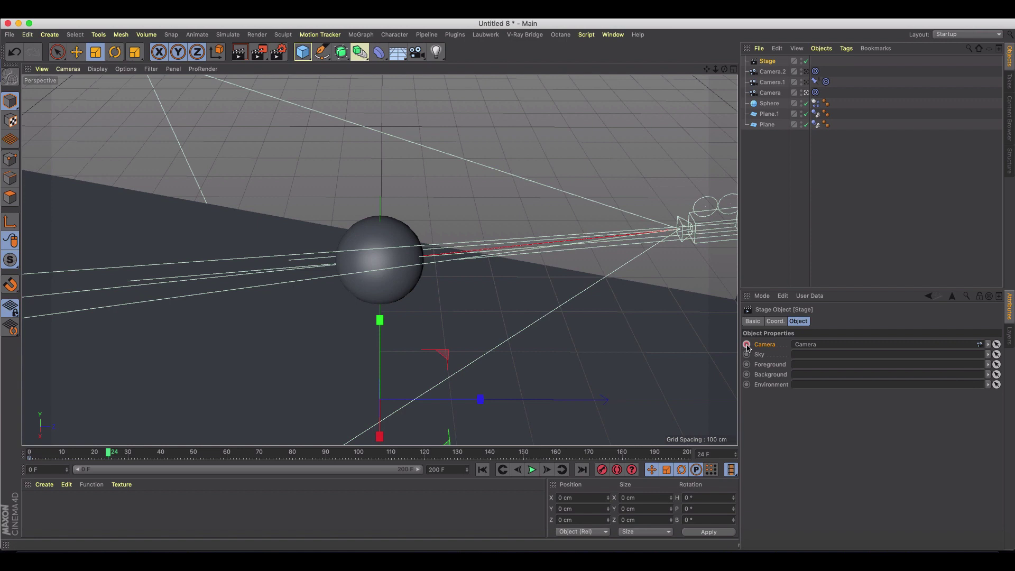
pyautogui.click(547, 470)
pyautogui.moveTo(772, 86); pyautogui.dragTo(809, 312)
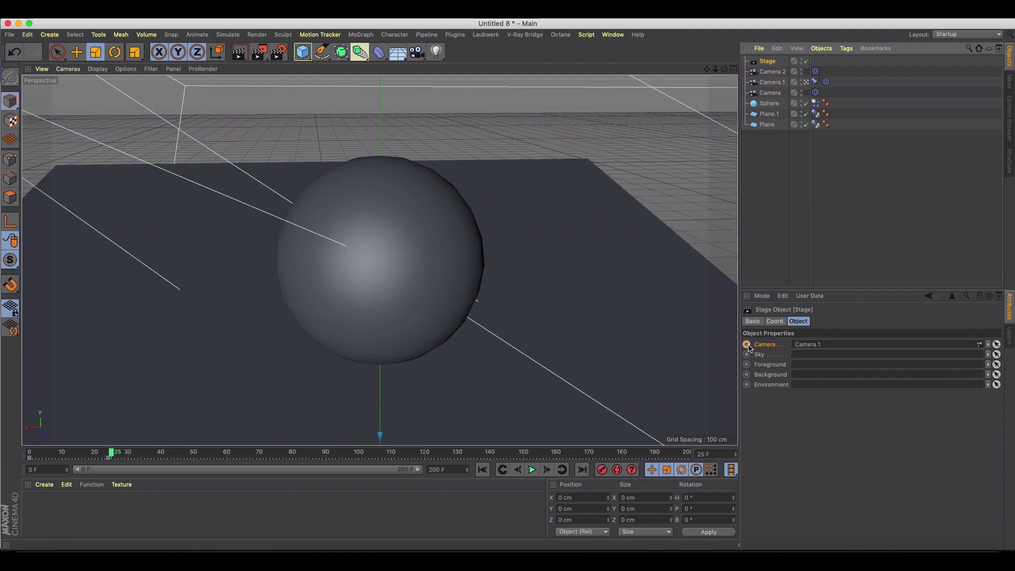
pyautogui.click(747, 345)
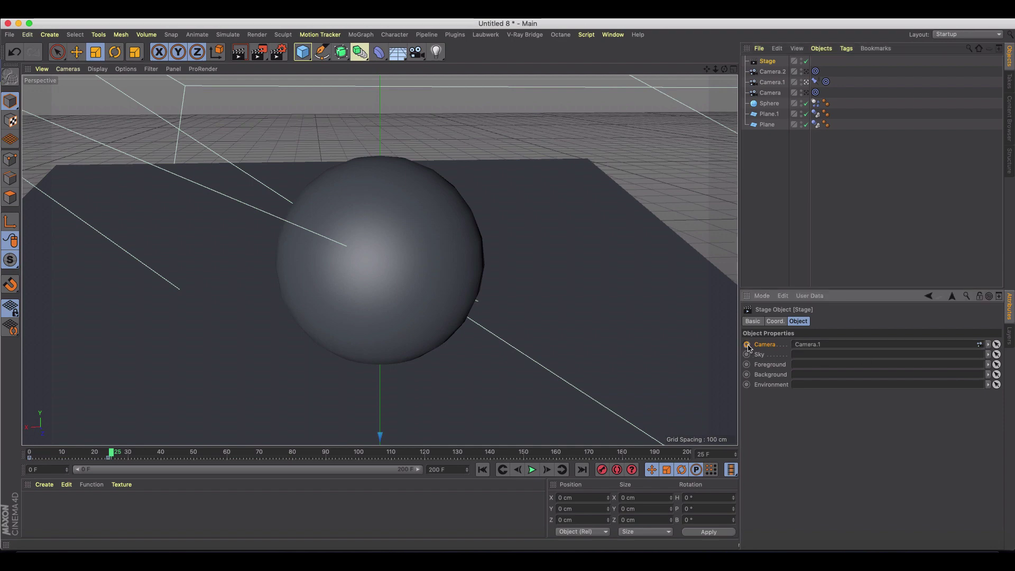
# - Play back from the start to check the cut to Camera.1
pyautogui.click(533, 471)
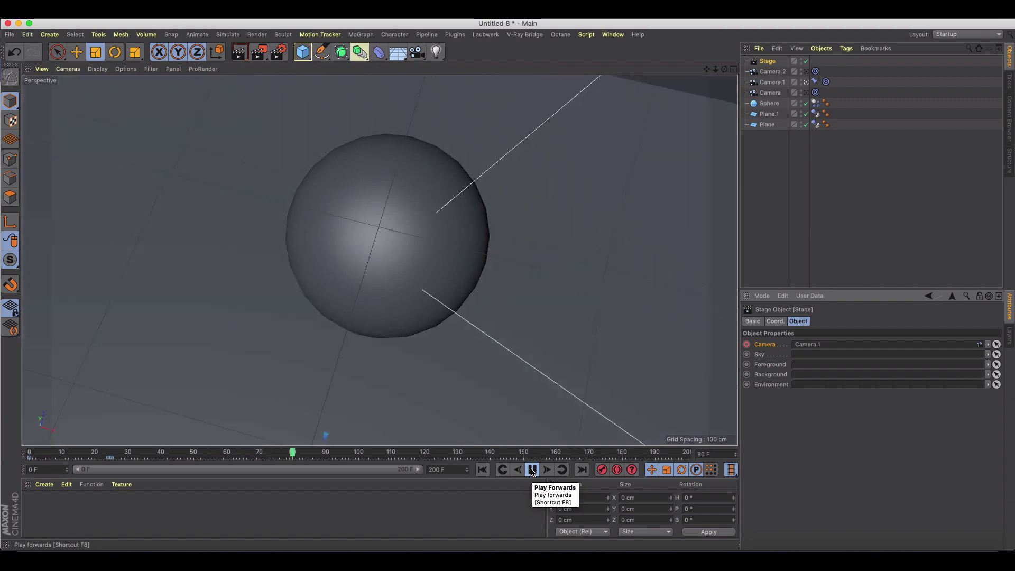
pyautogui.click(533, 470)
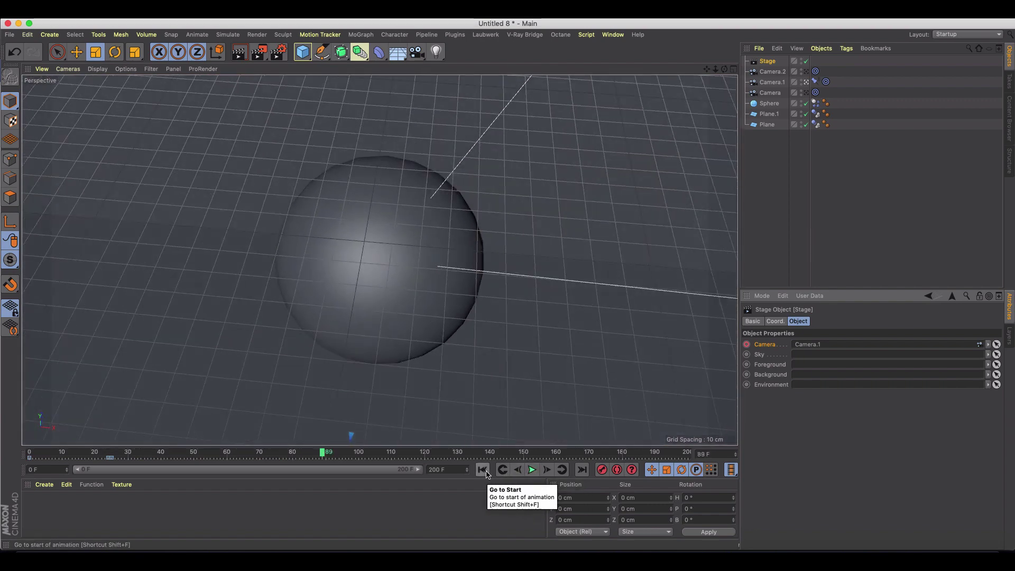
pyautogui.click(483, 470)
pyautogui.click(531, 470)
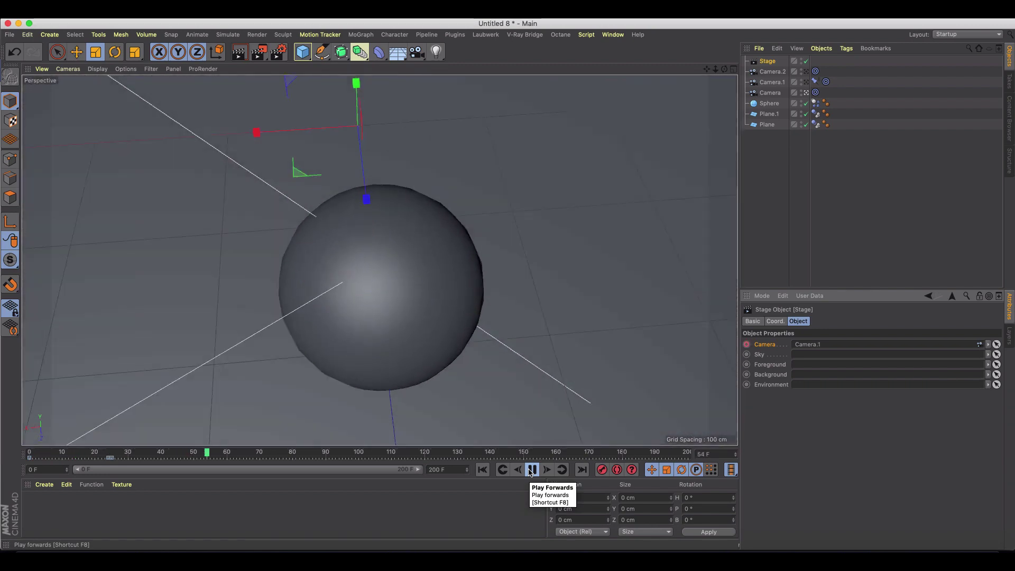
# - Raise Camera.1's Clamp constraint distance to 232 cm and orbit to check the framing
pyautogui.click(531, 470)
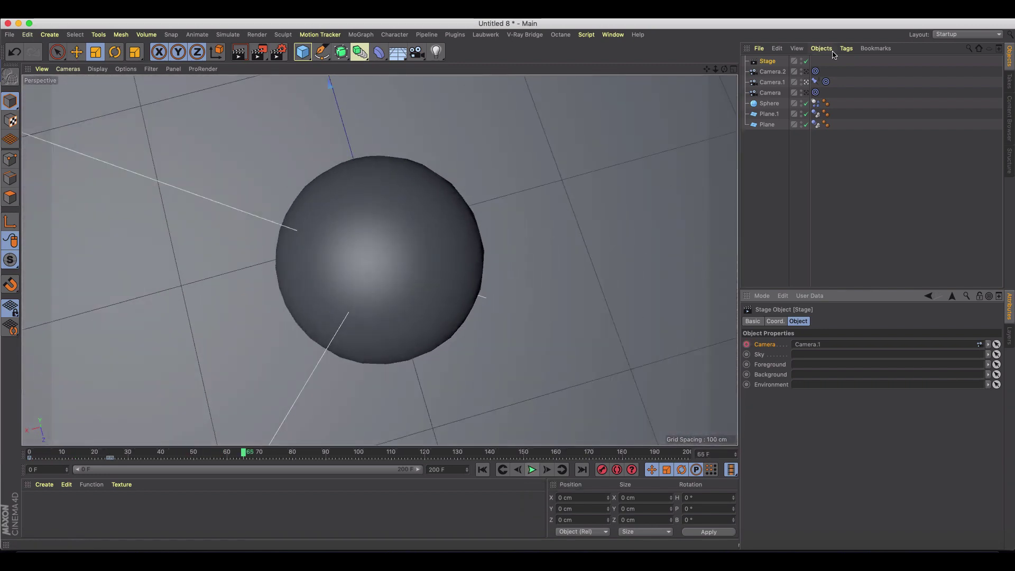
pyautogui.click(781, 83)
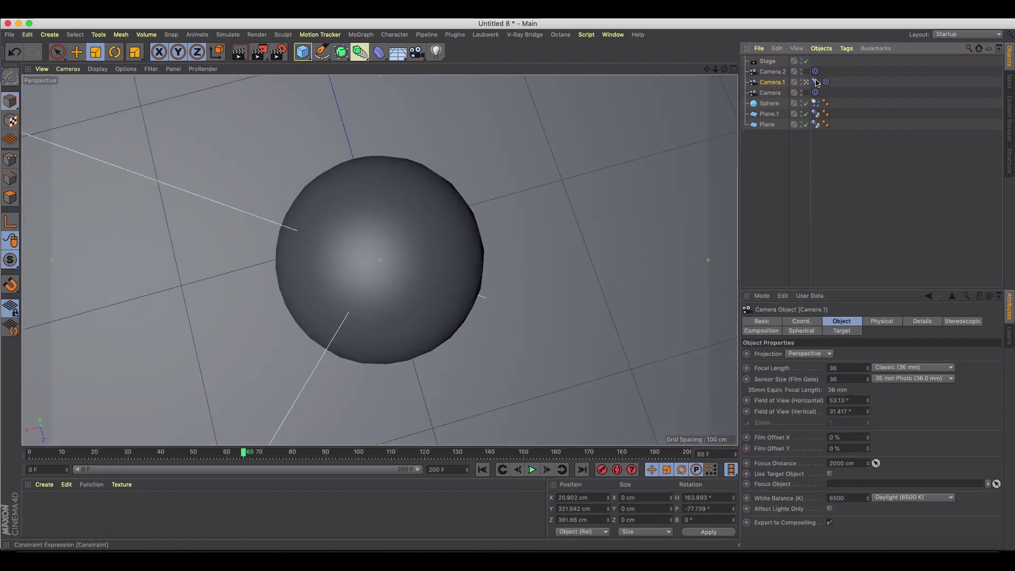
pyautogui.click(816, 82)
pyautogui.click(981, 422)
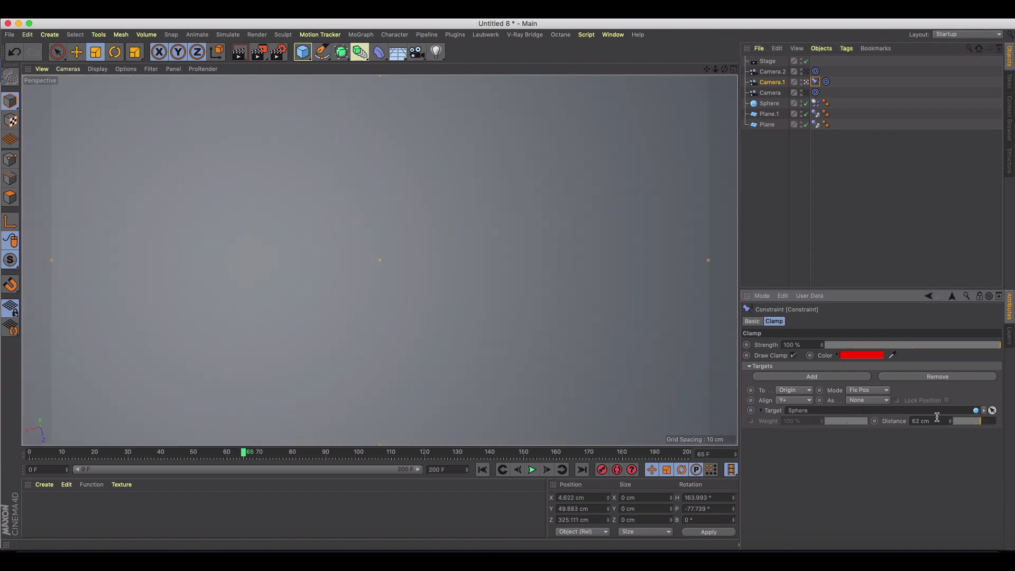
pyautogui.moveTo(954, 422); pyautogui.dragTo(994, 421)
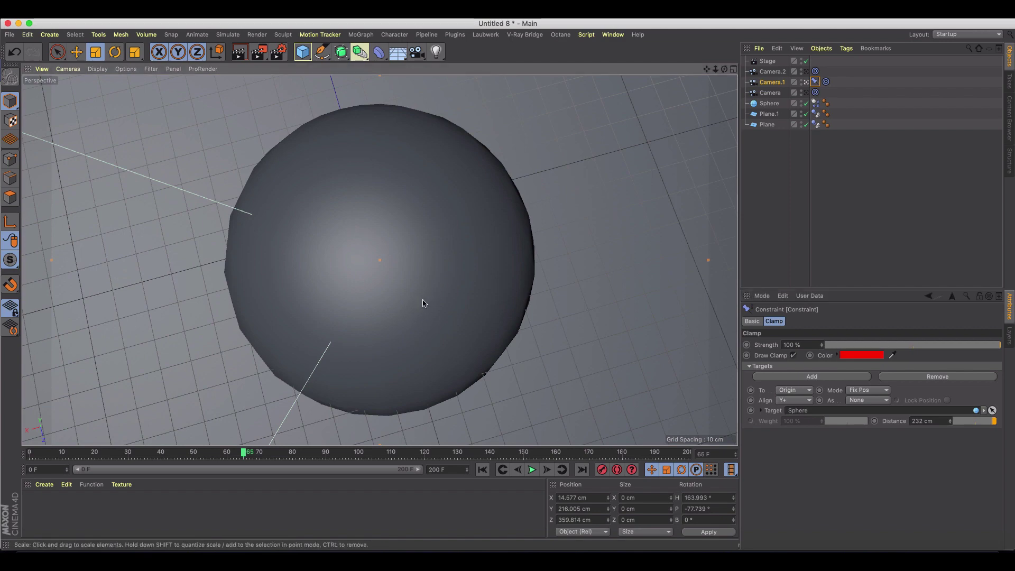
pyautogui.keyDown('alt'); pyautogui.moveTo(423, 301); pyautogui.dragTo(493, 138); pyautogui.keyUp('alt')
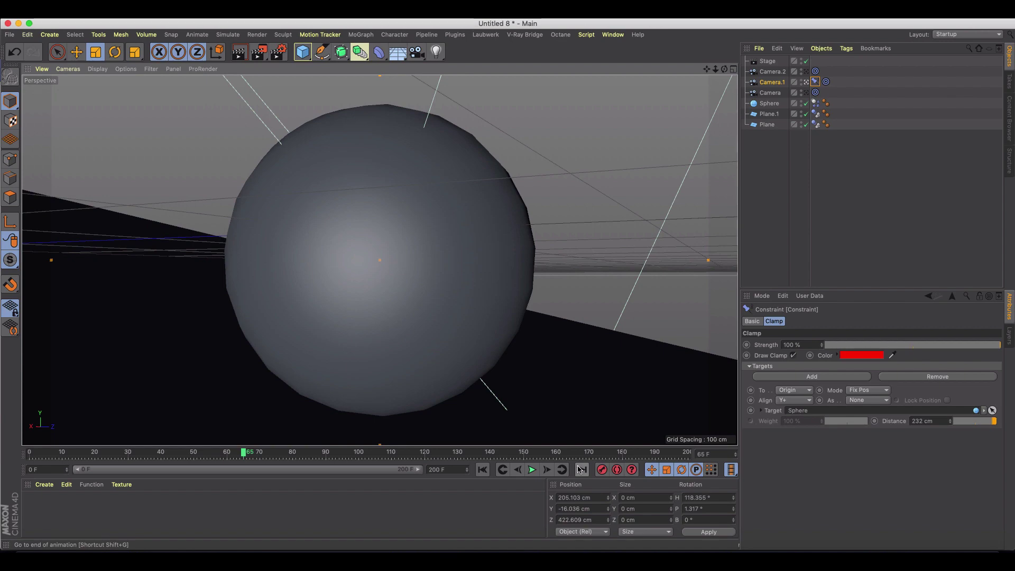
# - Preview the camera cuts from the start, stopping at frame 81
pyautogui.click(482, 470)
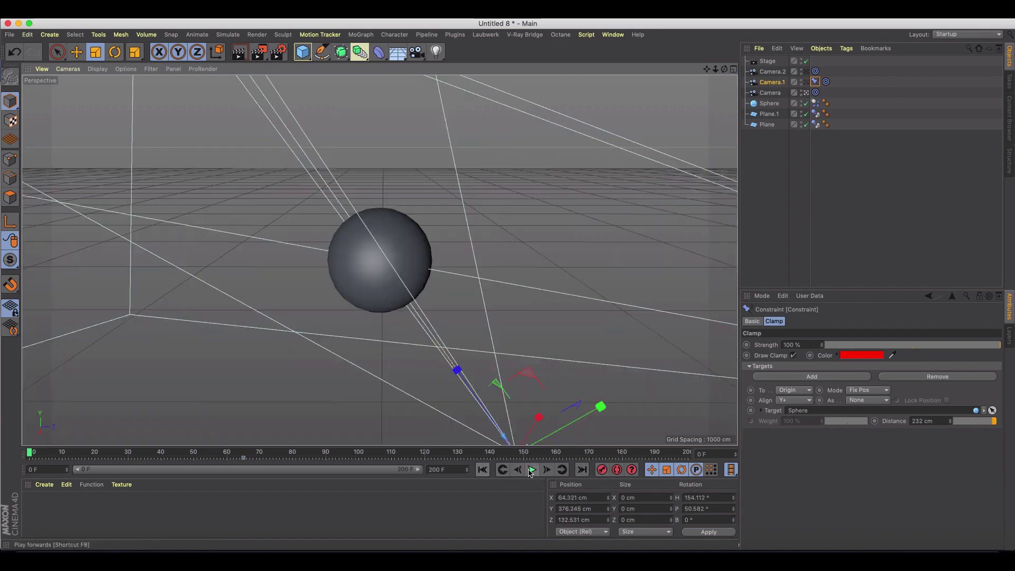
pyautogui.click(532, 470)
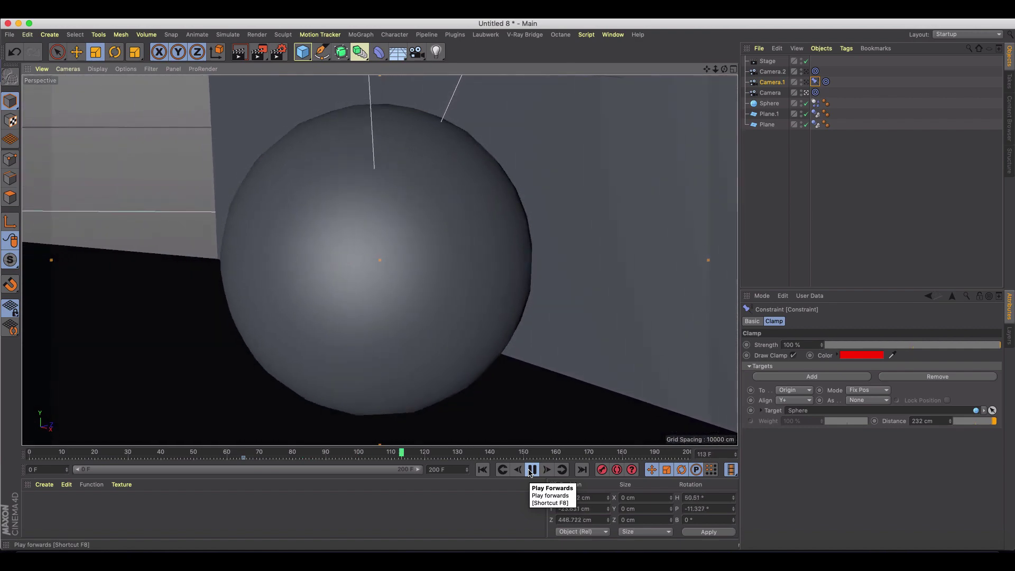
pyautogui.click(532, 469)
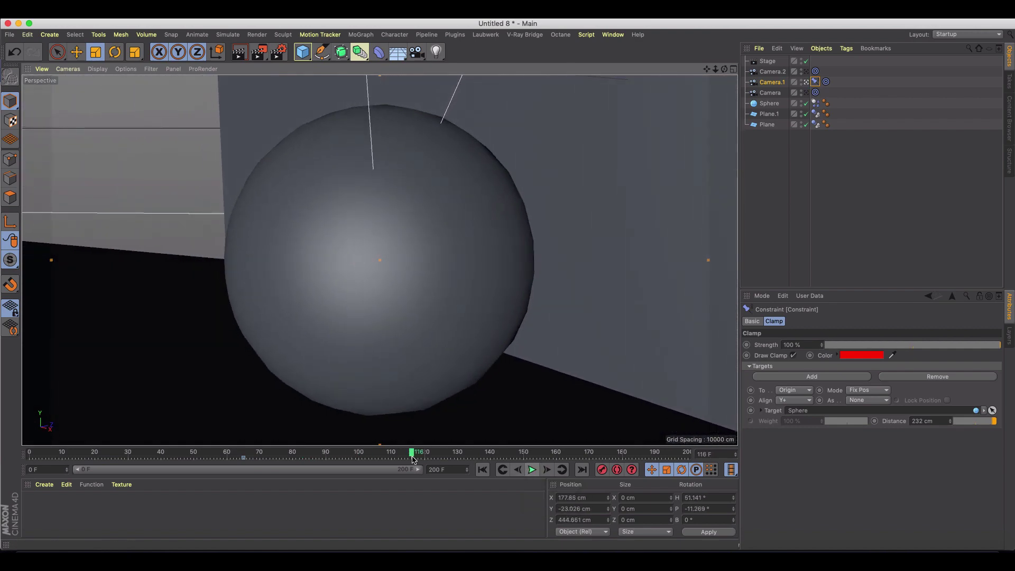
pyautogui.click(503, 469)
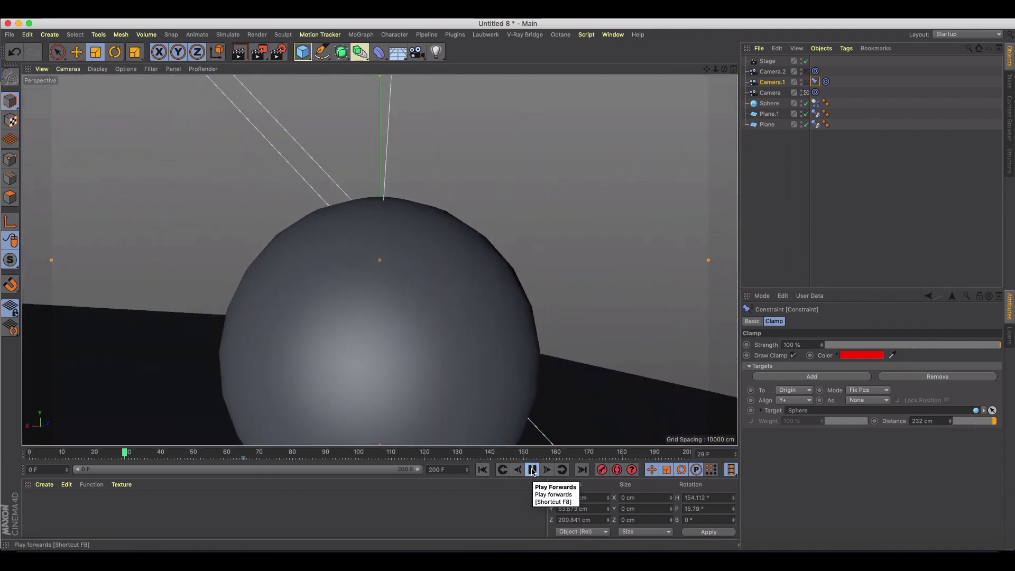
pyautogui.click(532, 469)
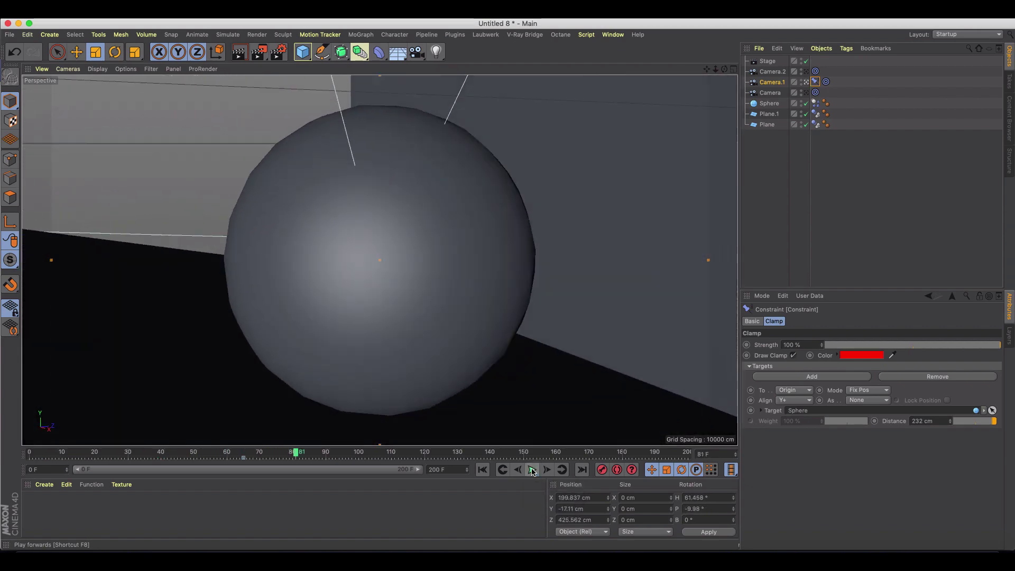
# - At frame 82, switch the Stage to Camera.2, keyframe it, and play to check
pyautogui.click(767, 63)
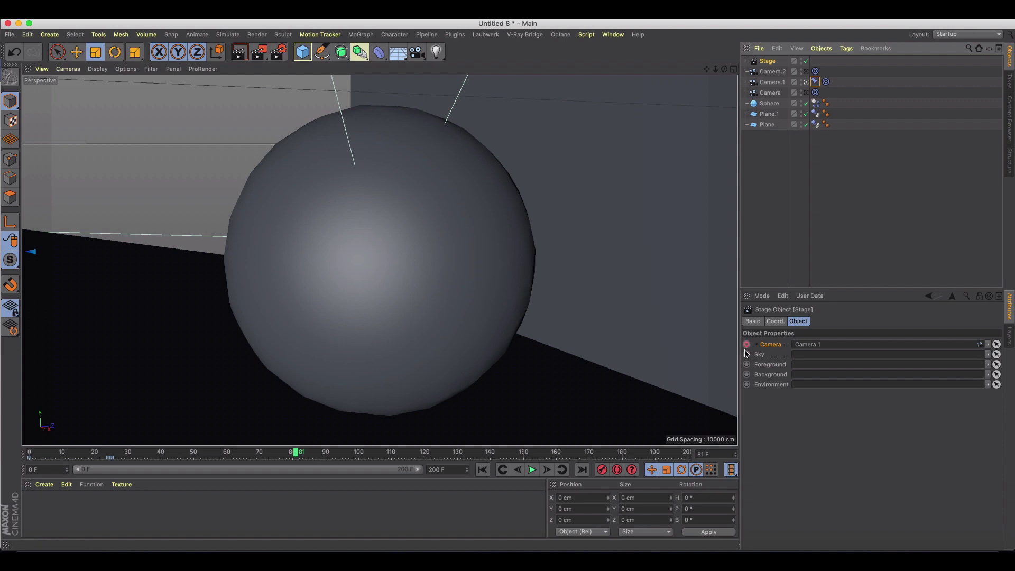
pyautogui.click(548, 469)
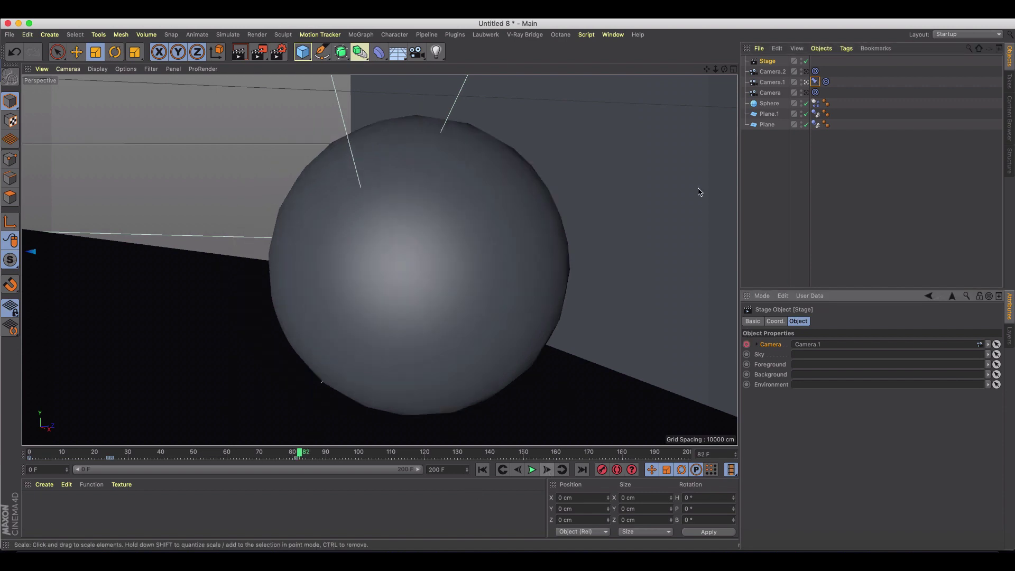
pyautogui.moveTo(809, 344); pyautogui.dragTo(807, 344)
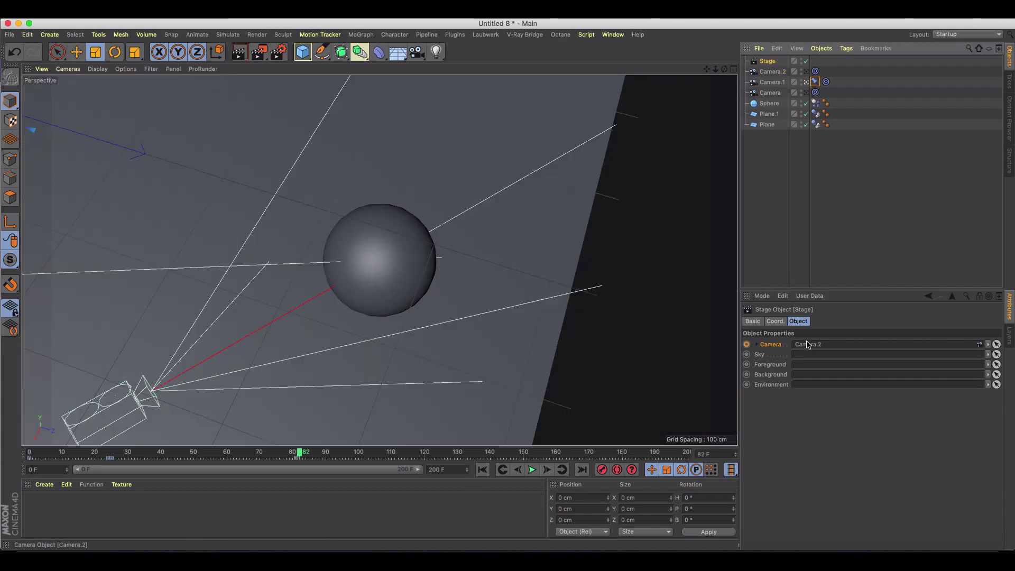
pyautogui.click(747, 344)
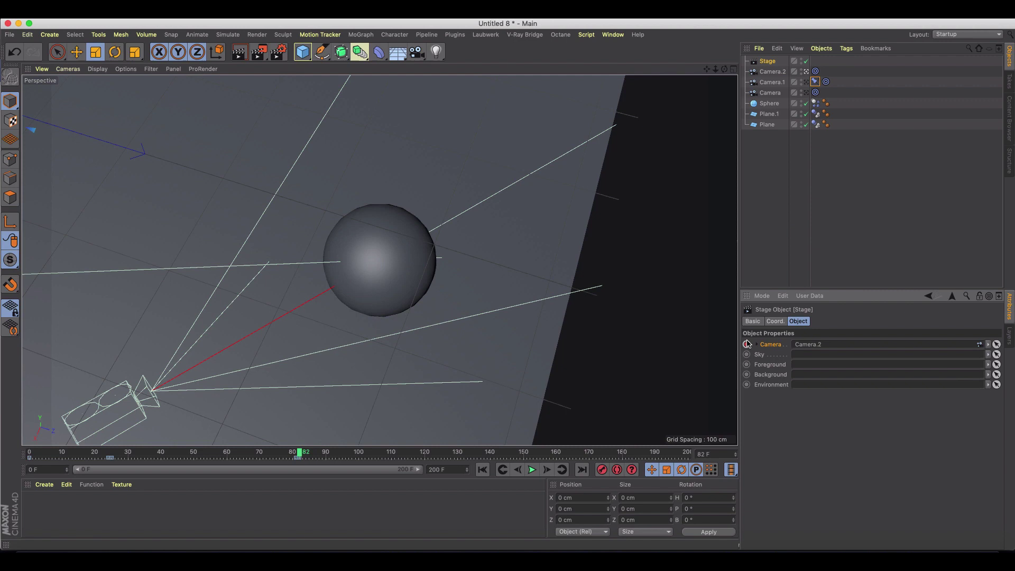
pyautogui.click(532, 470)
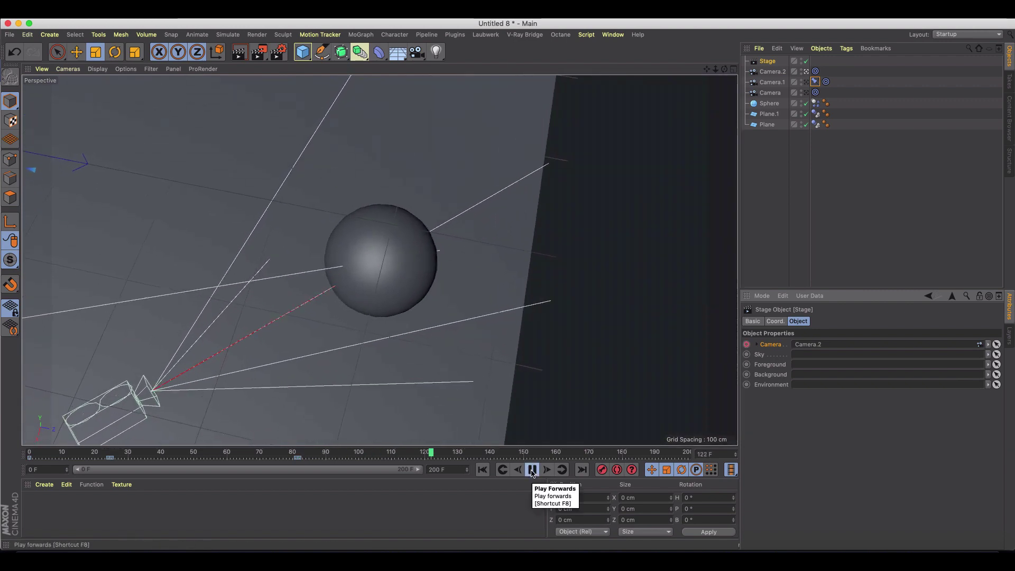
pyautogui.click(532, 470)
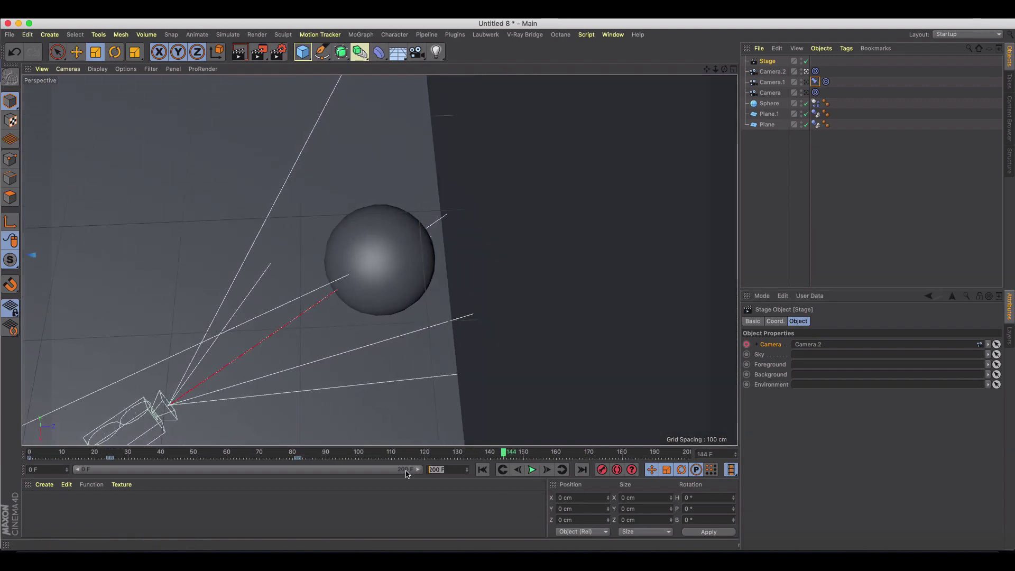
# - Confirm 150 as the last frame and play the full edit, stopping at frame 87
pyautogui.press('Return')
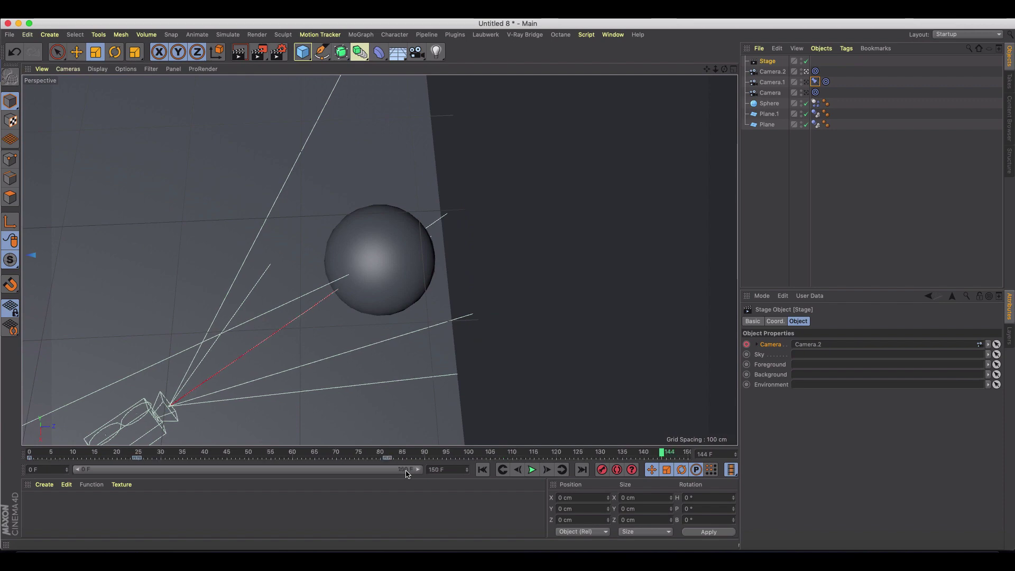
pyautogui.click(483, 470)
pyautogui.click(532, 471)
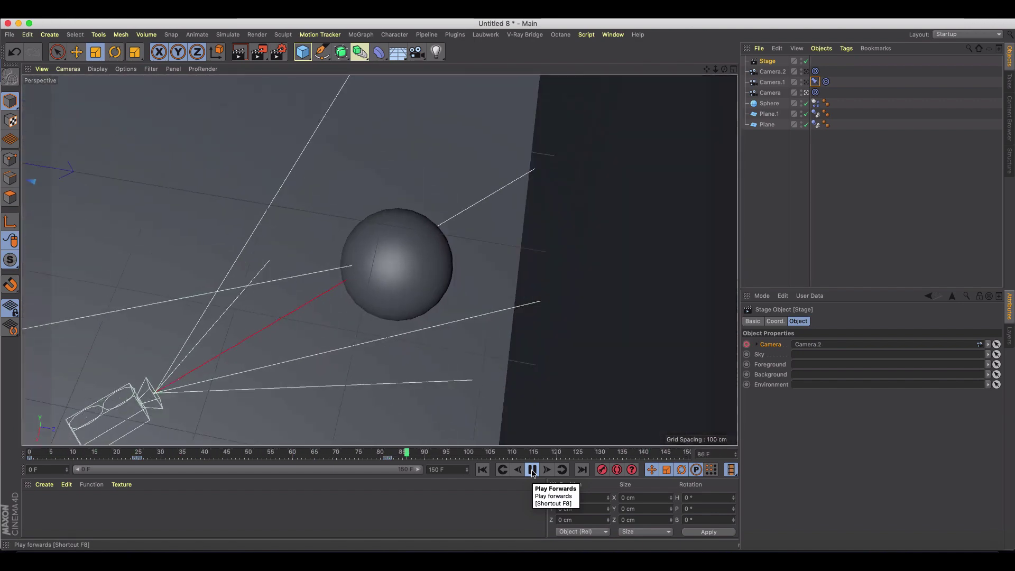
pyautogui.click(533, 469)
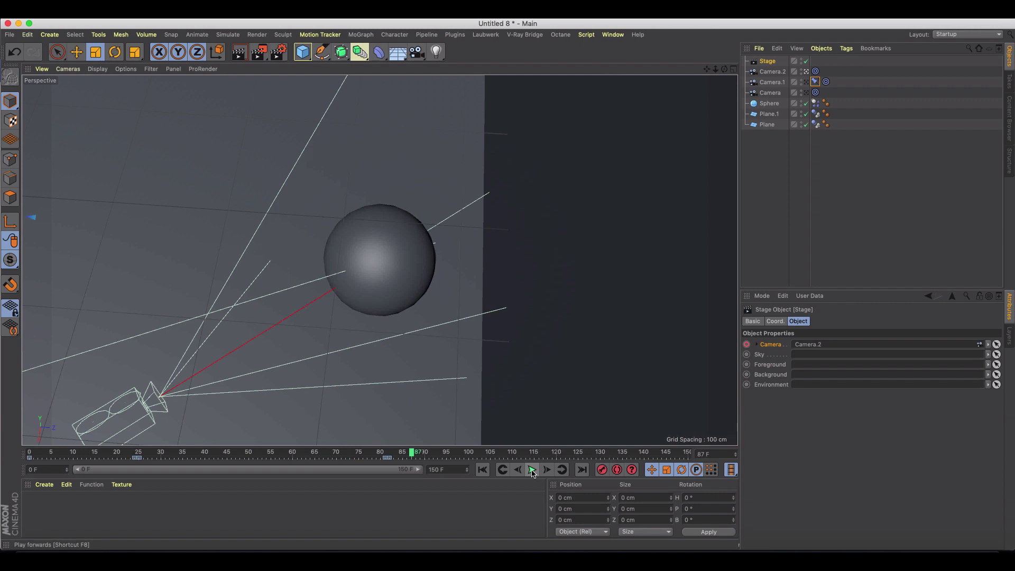